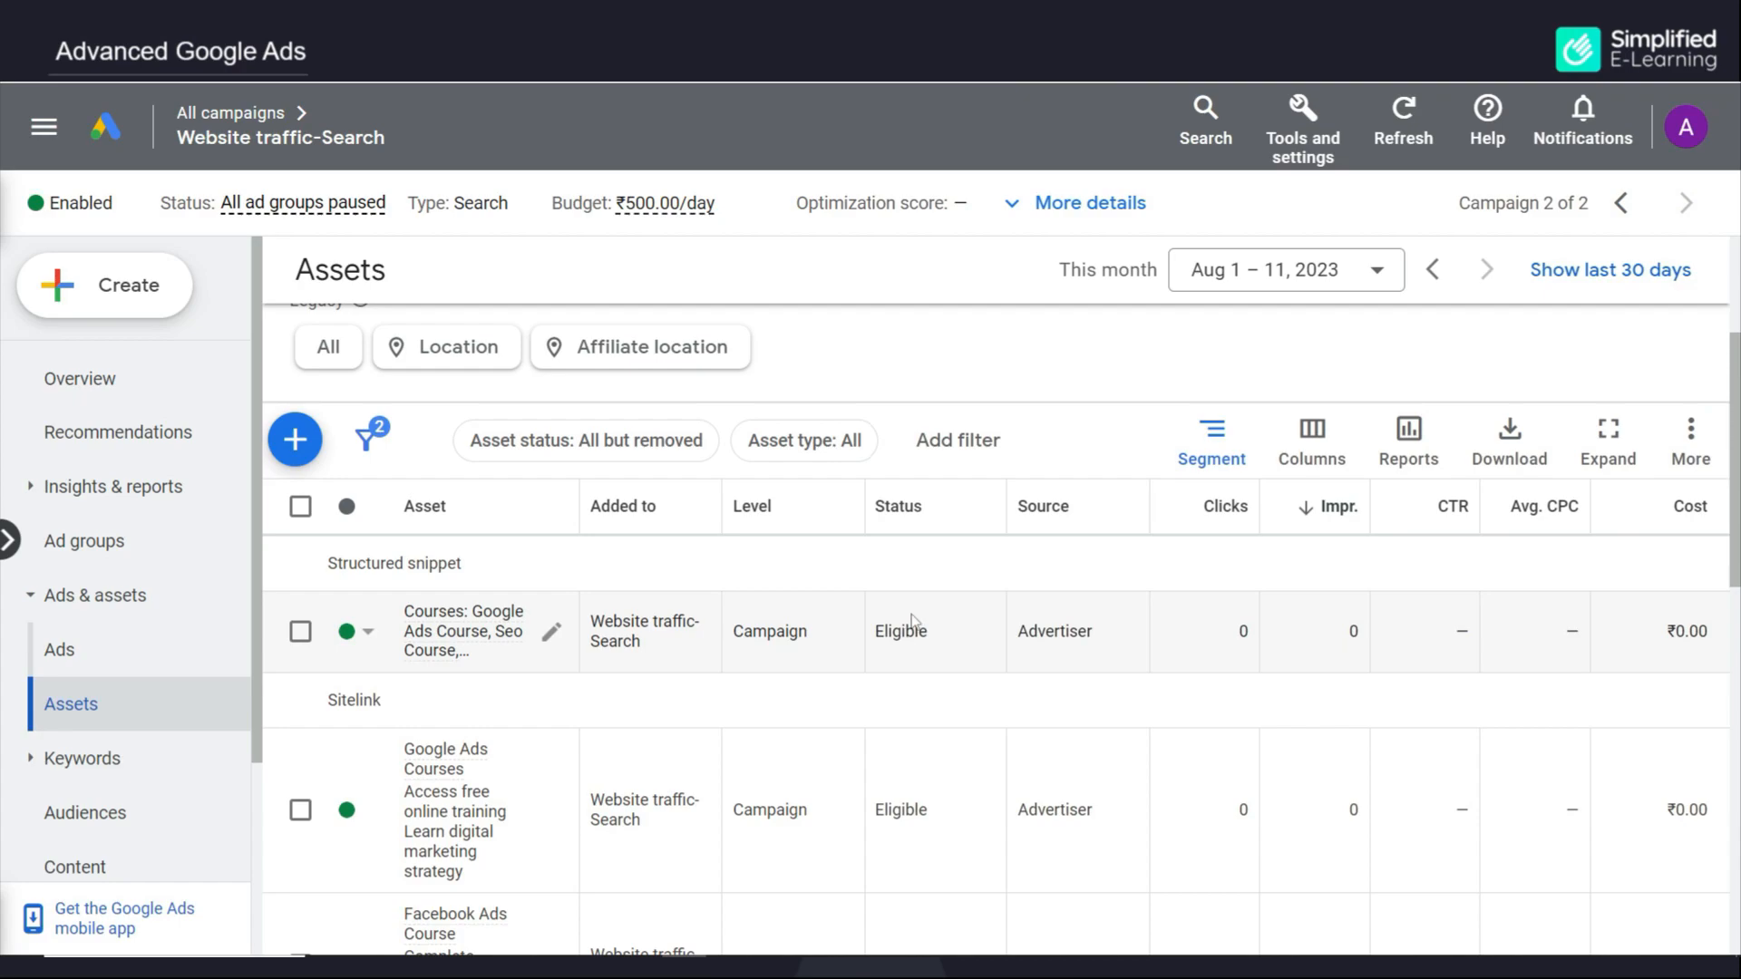
click(8, 542)
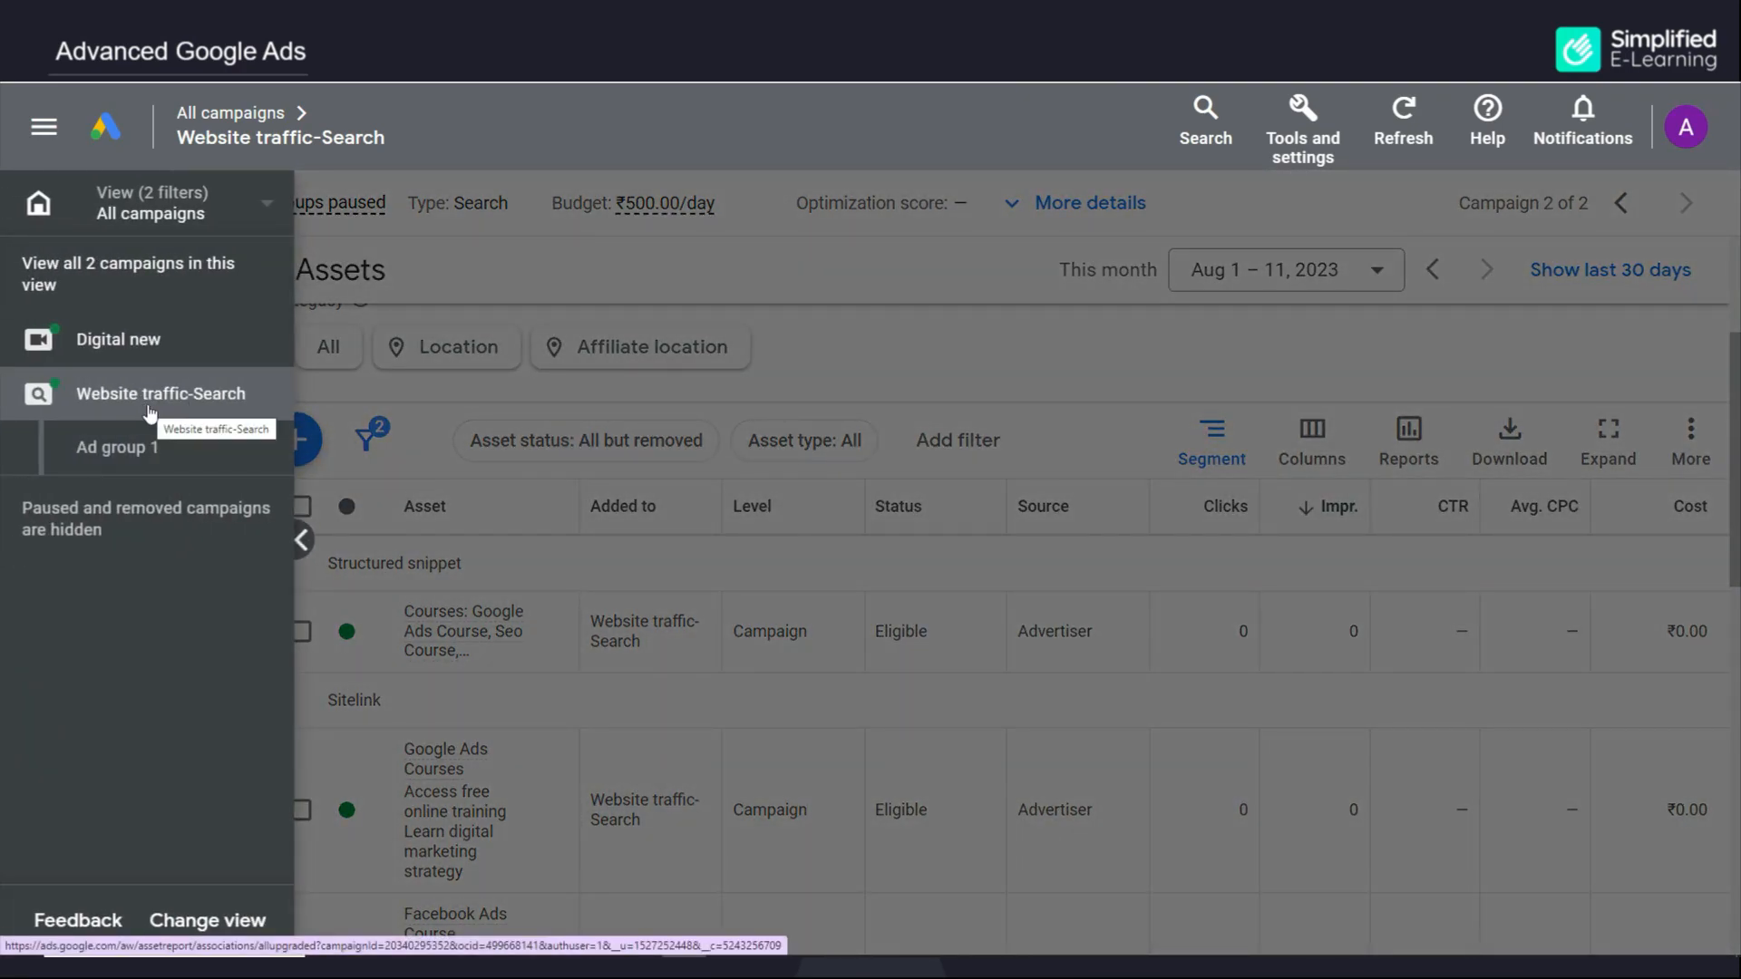
click(302, 541)
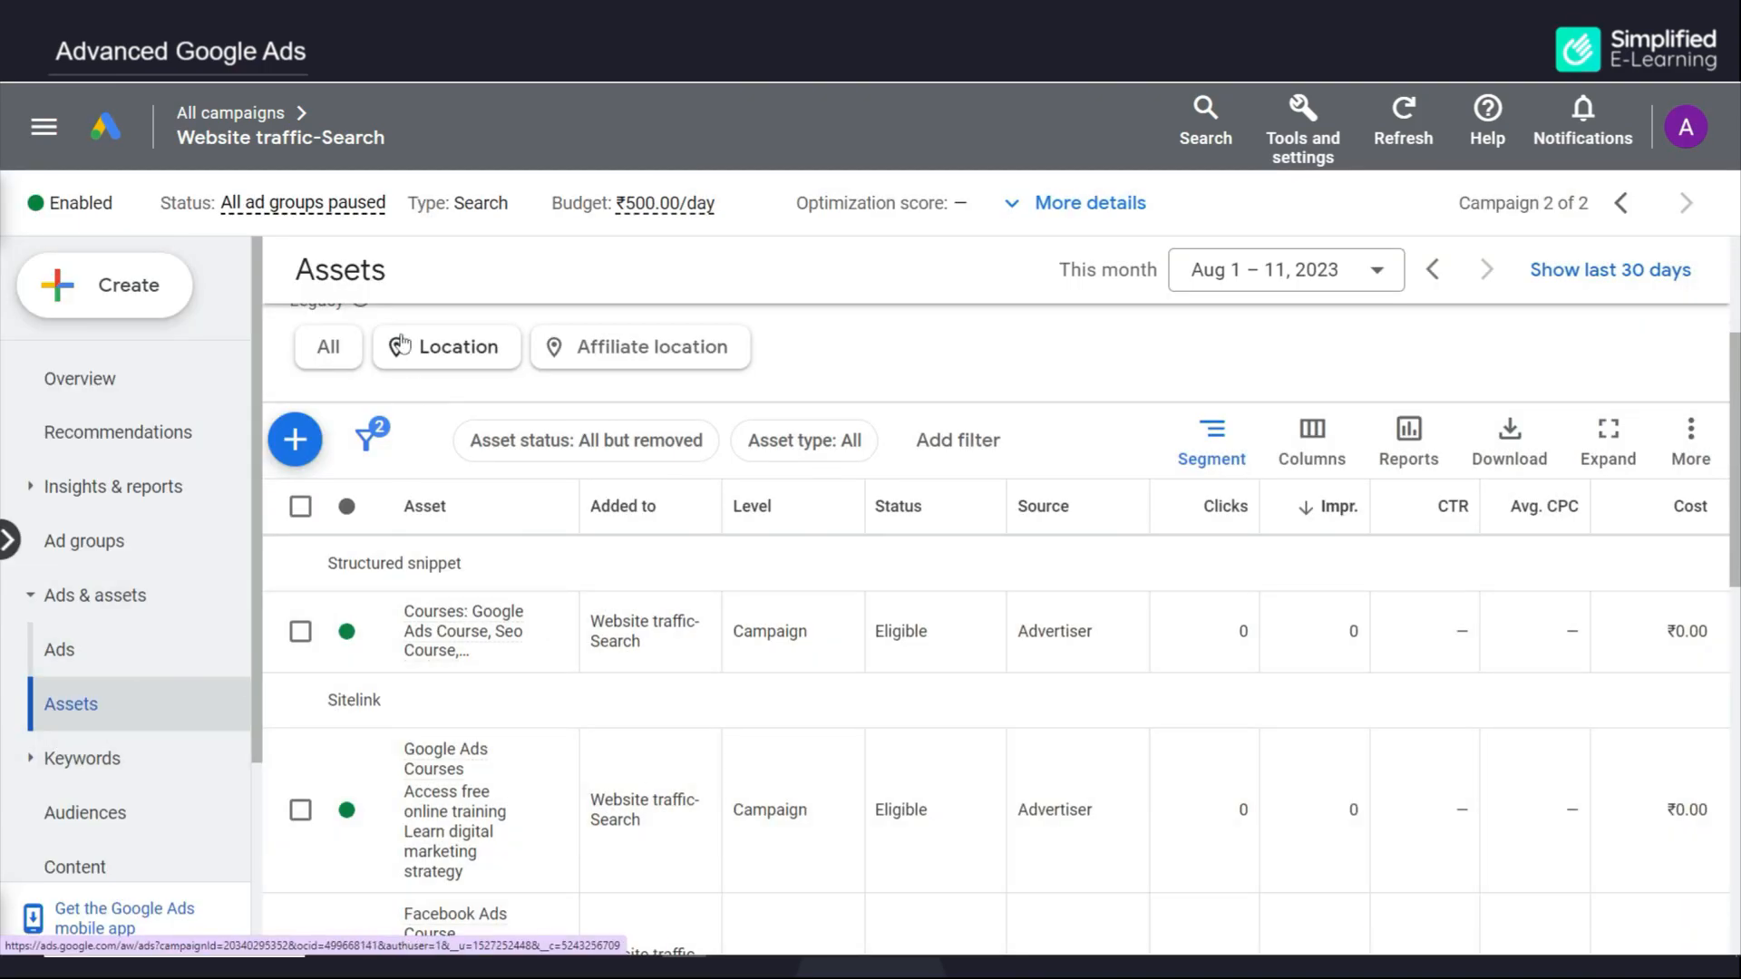
Start adding a new affiliate location asset
click(295, 440)
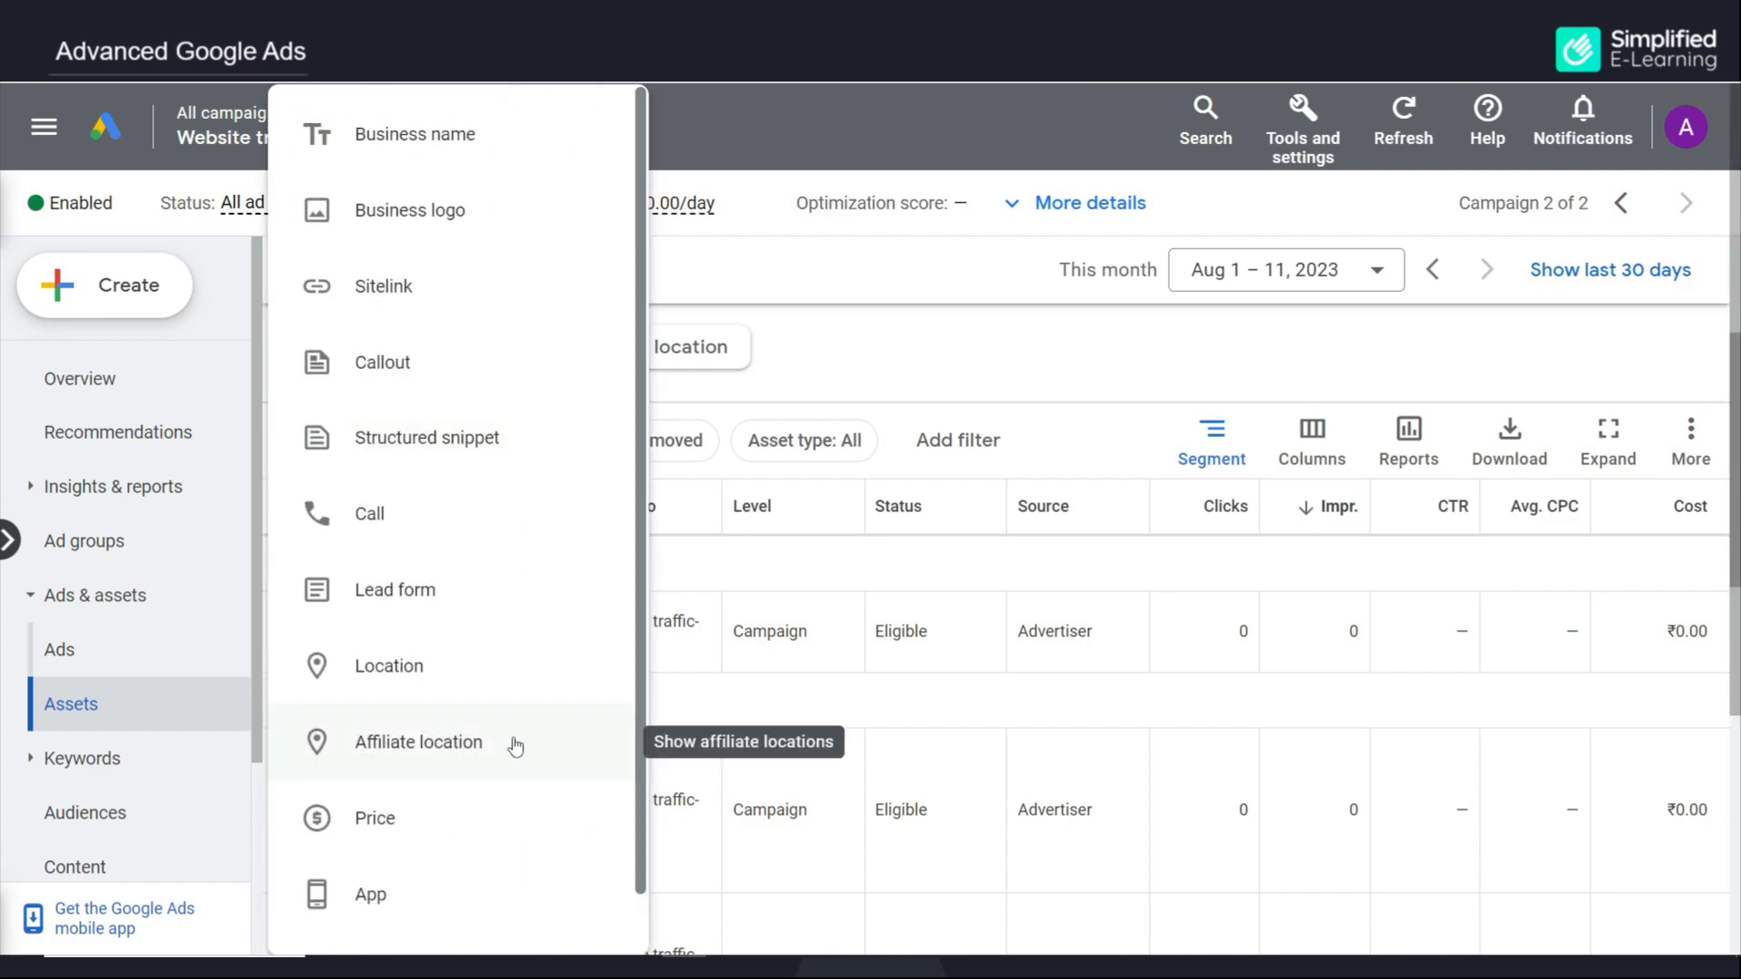
click(464, 743)
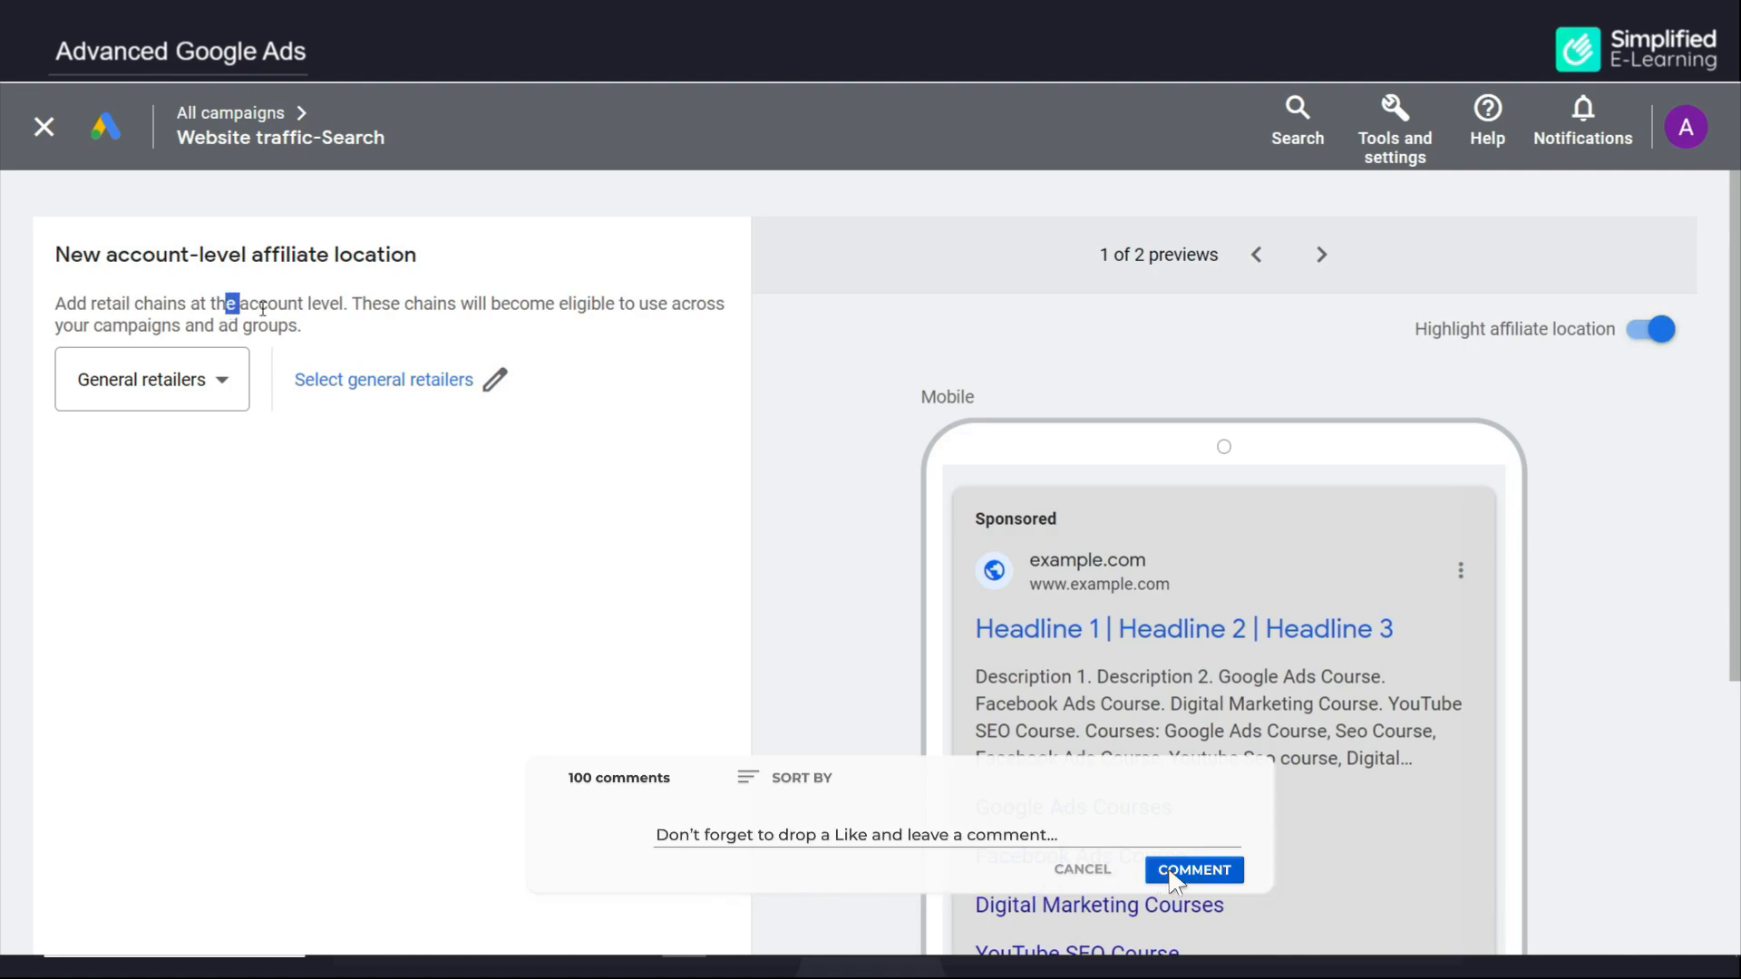
Set the affiliate chain type to General retailers
drag(226, 303, 345, 303)
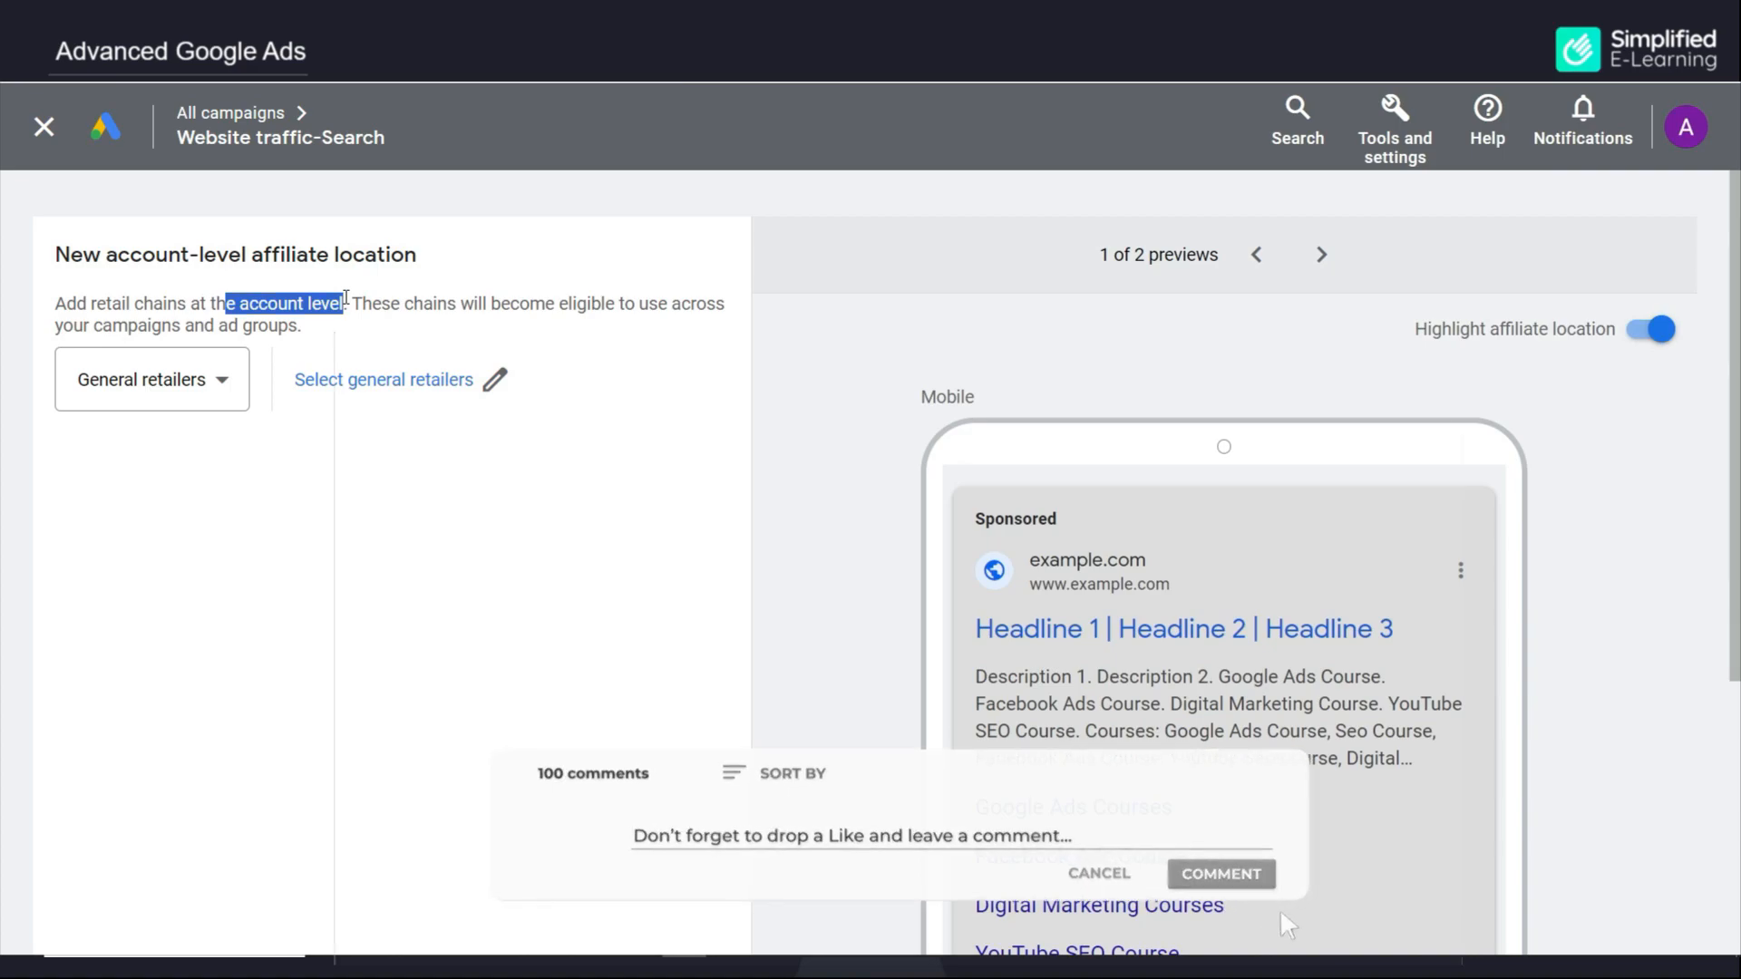
click(262, 466)
click(214, 395)
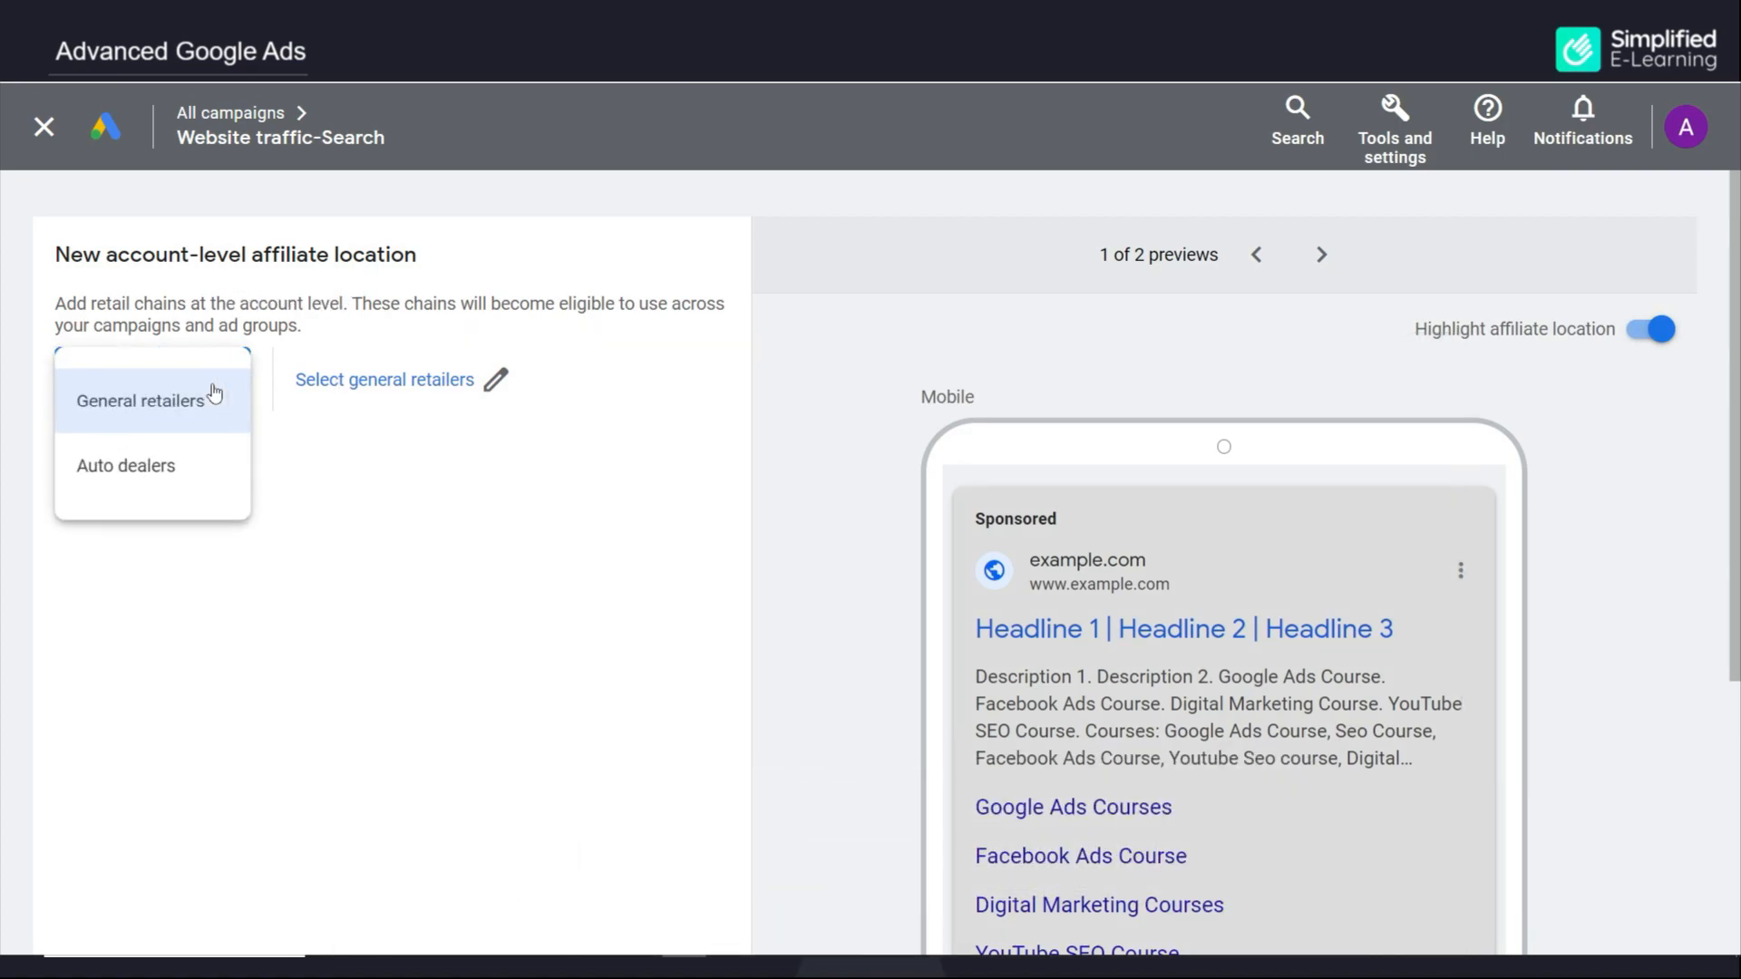
click(165, 402)
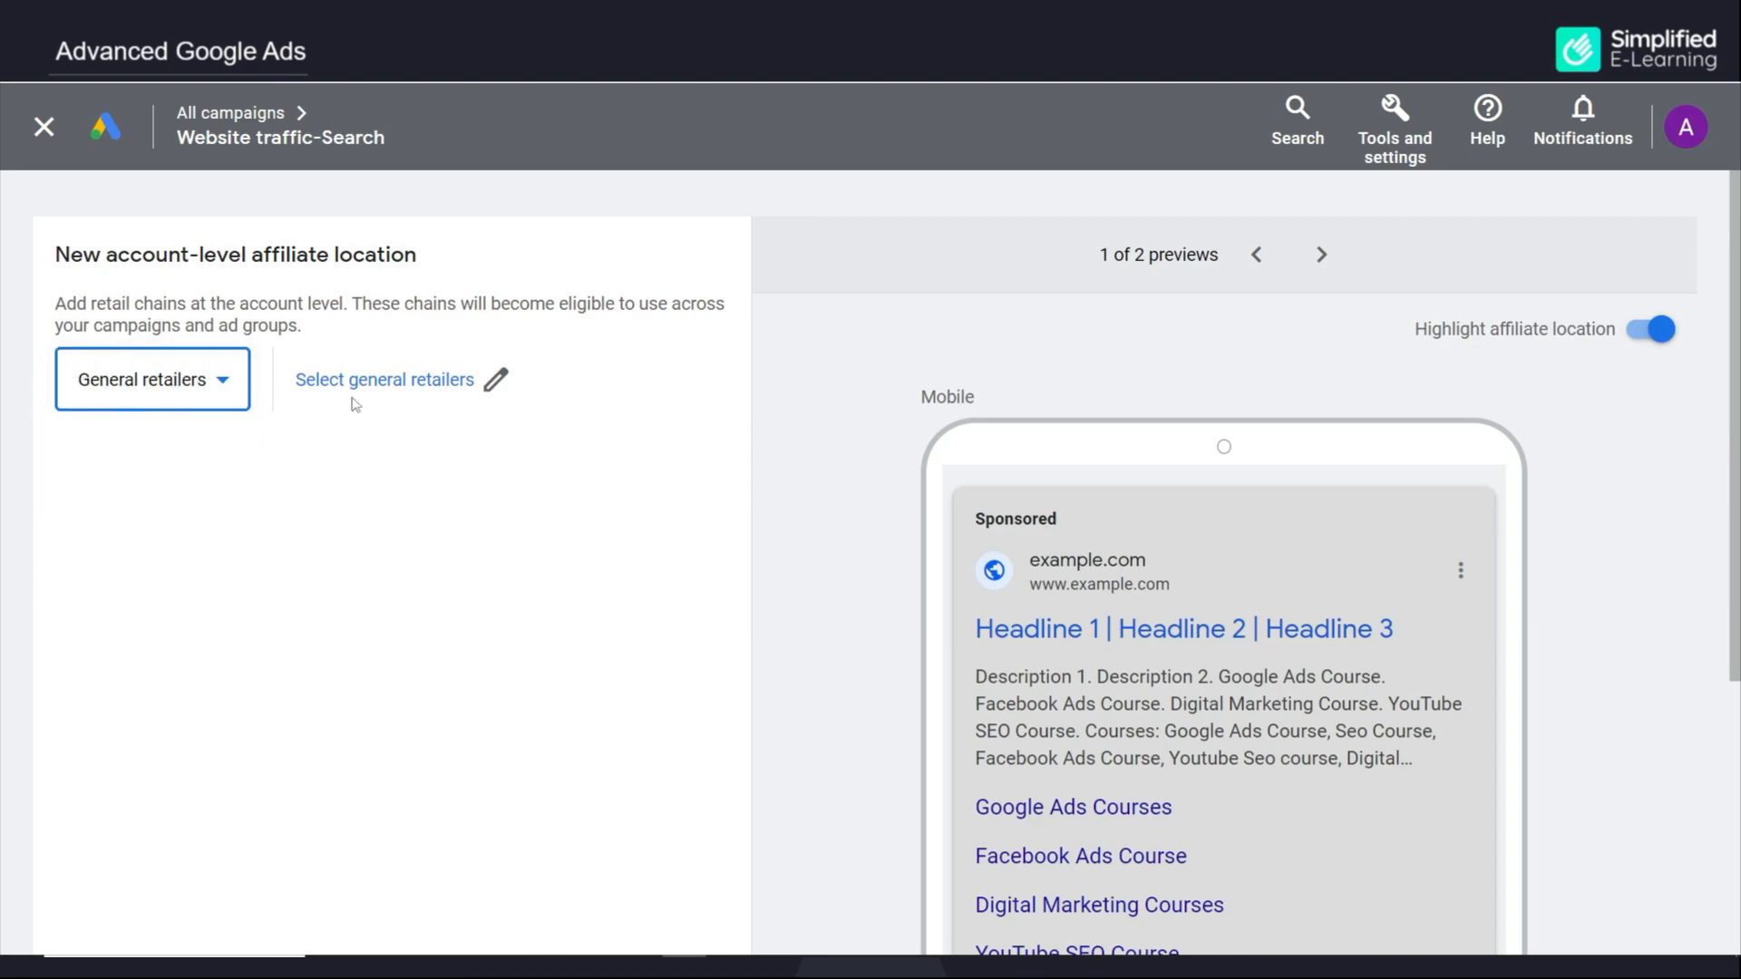
Select Apollo Pharmacy from India's general retailer chains
click(494, 381)
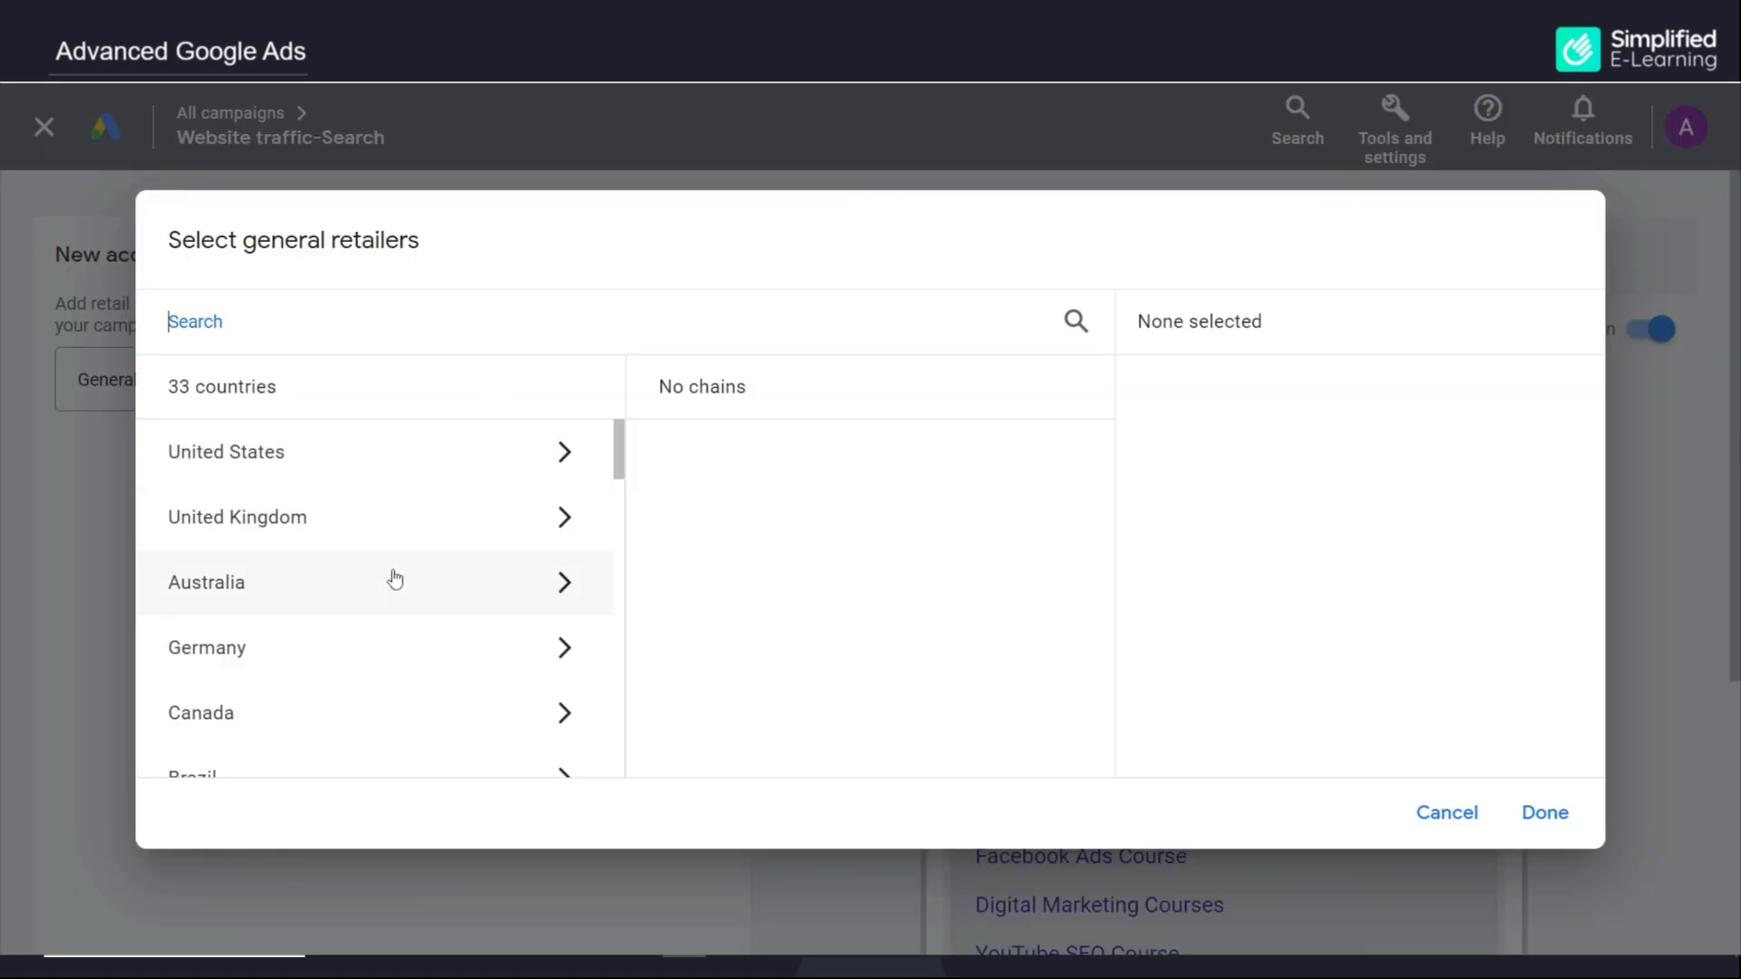
scroll(392, 599, down, 10)
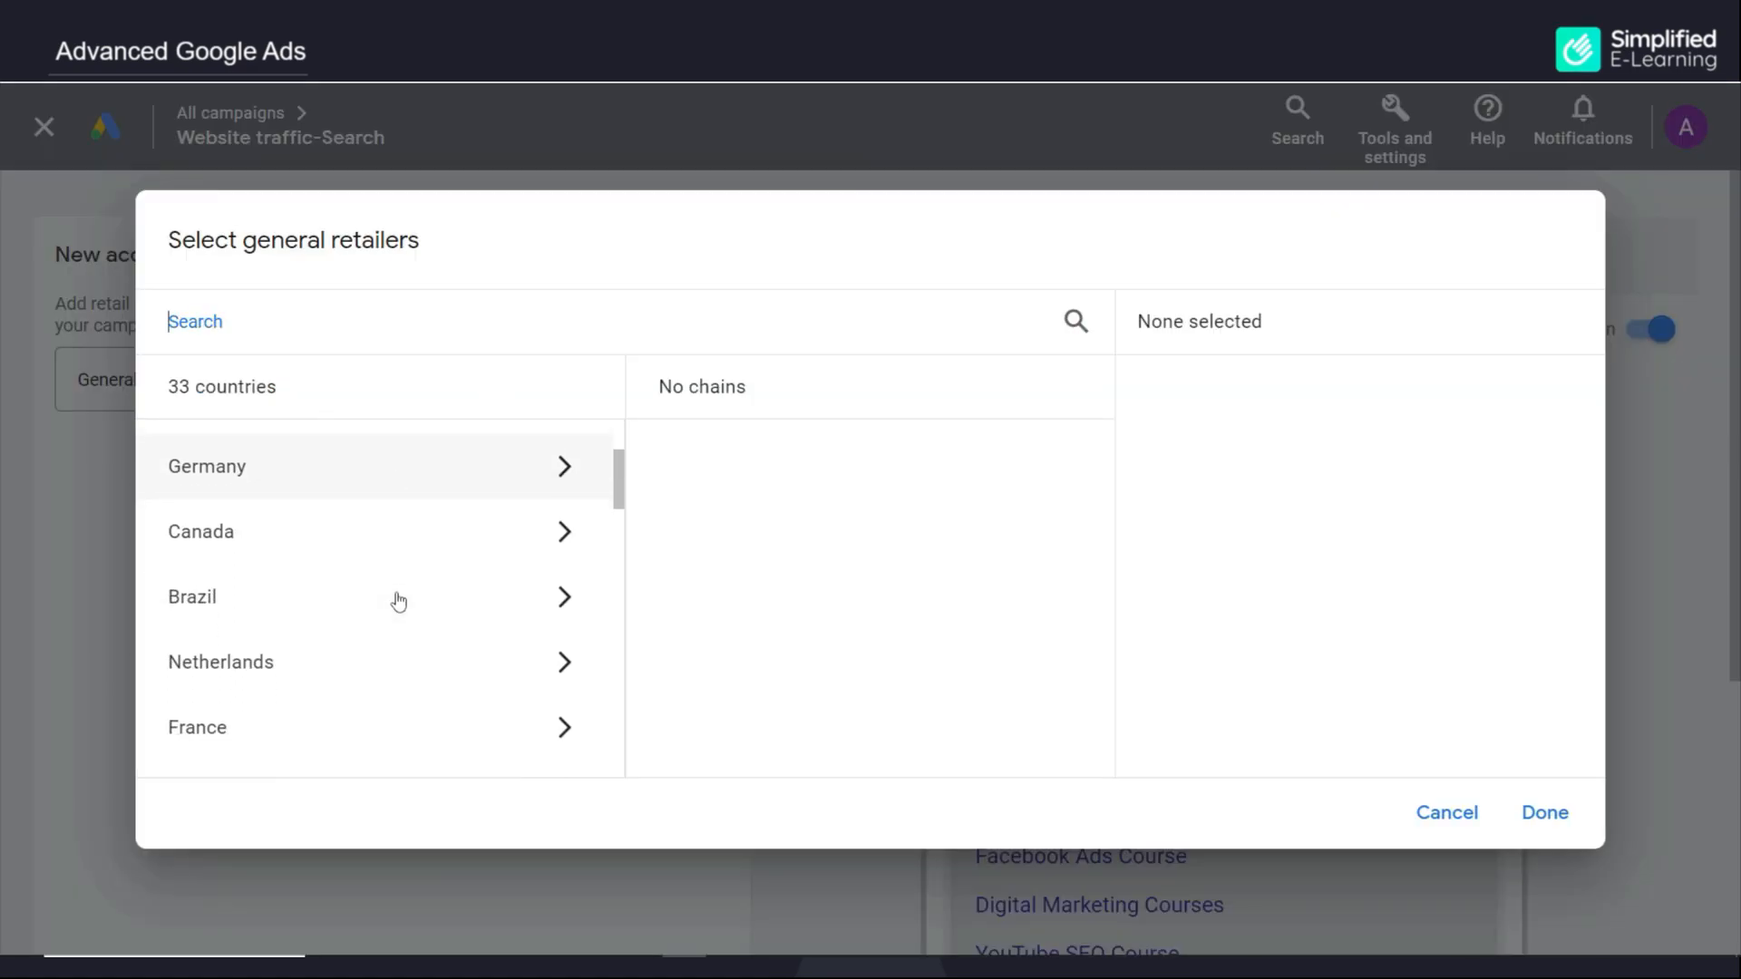
click(365, 456)
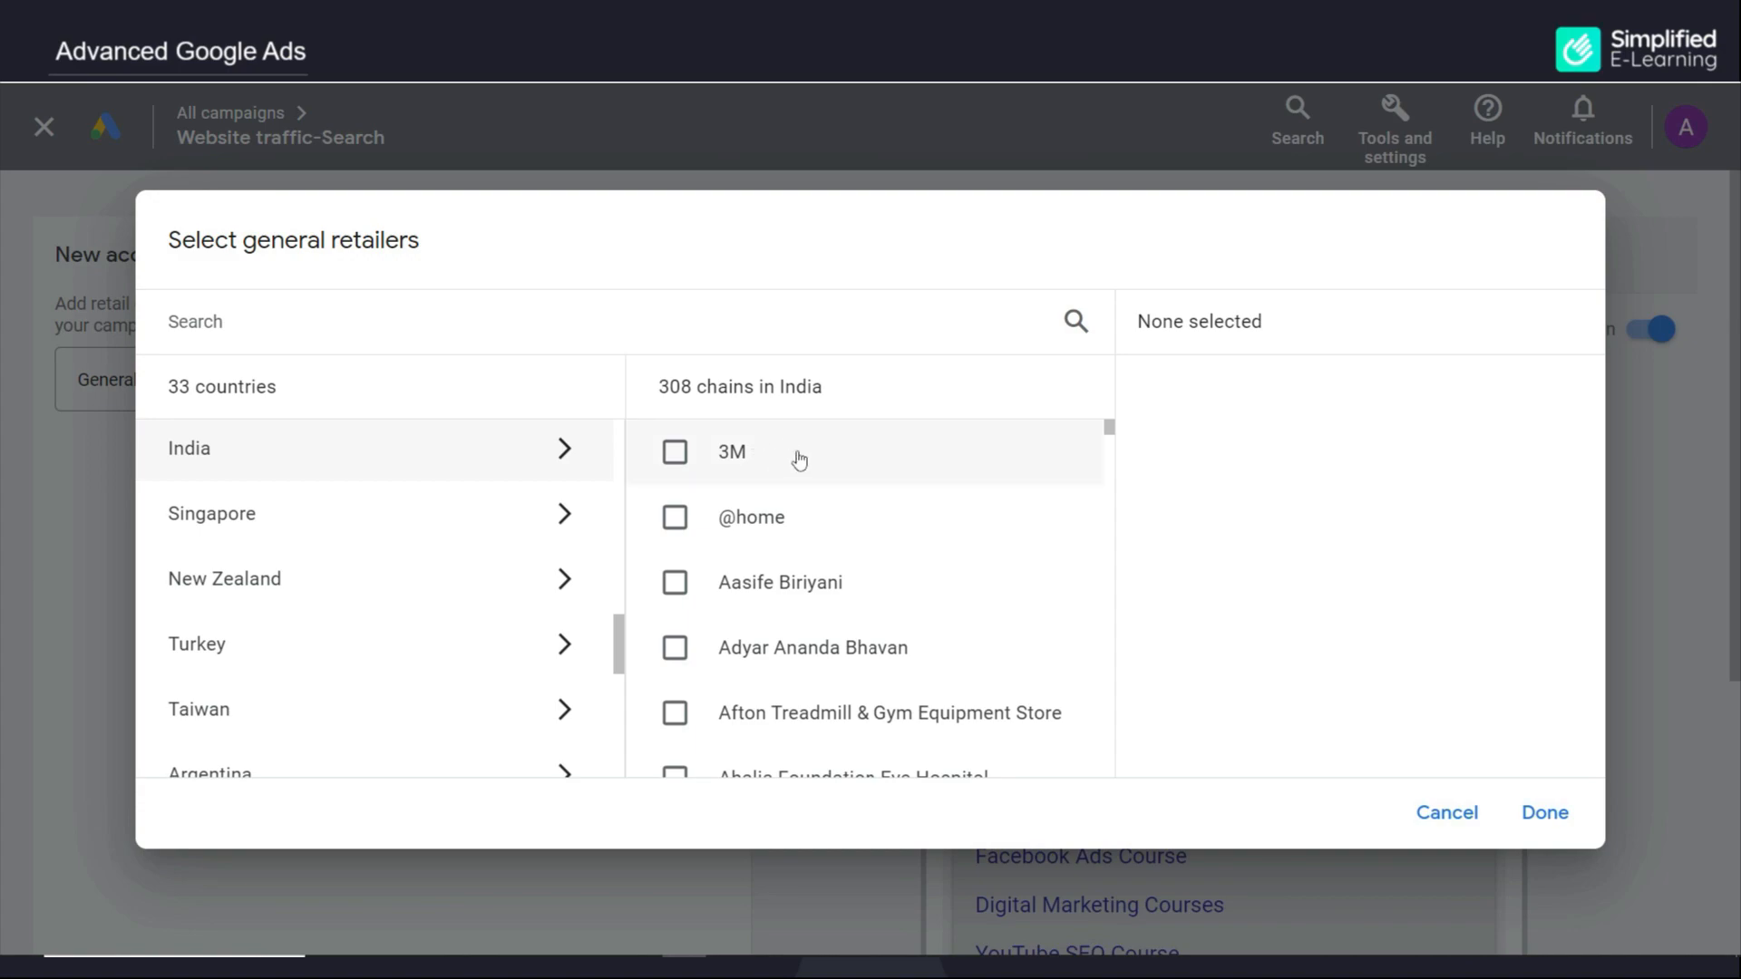
scroll(887, 669, down, 5)
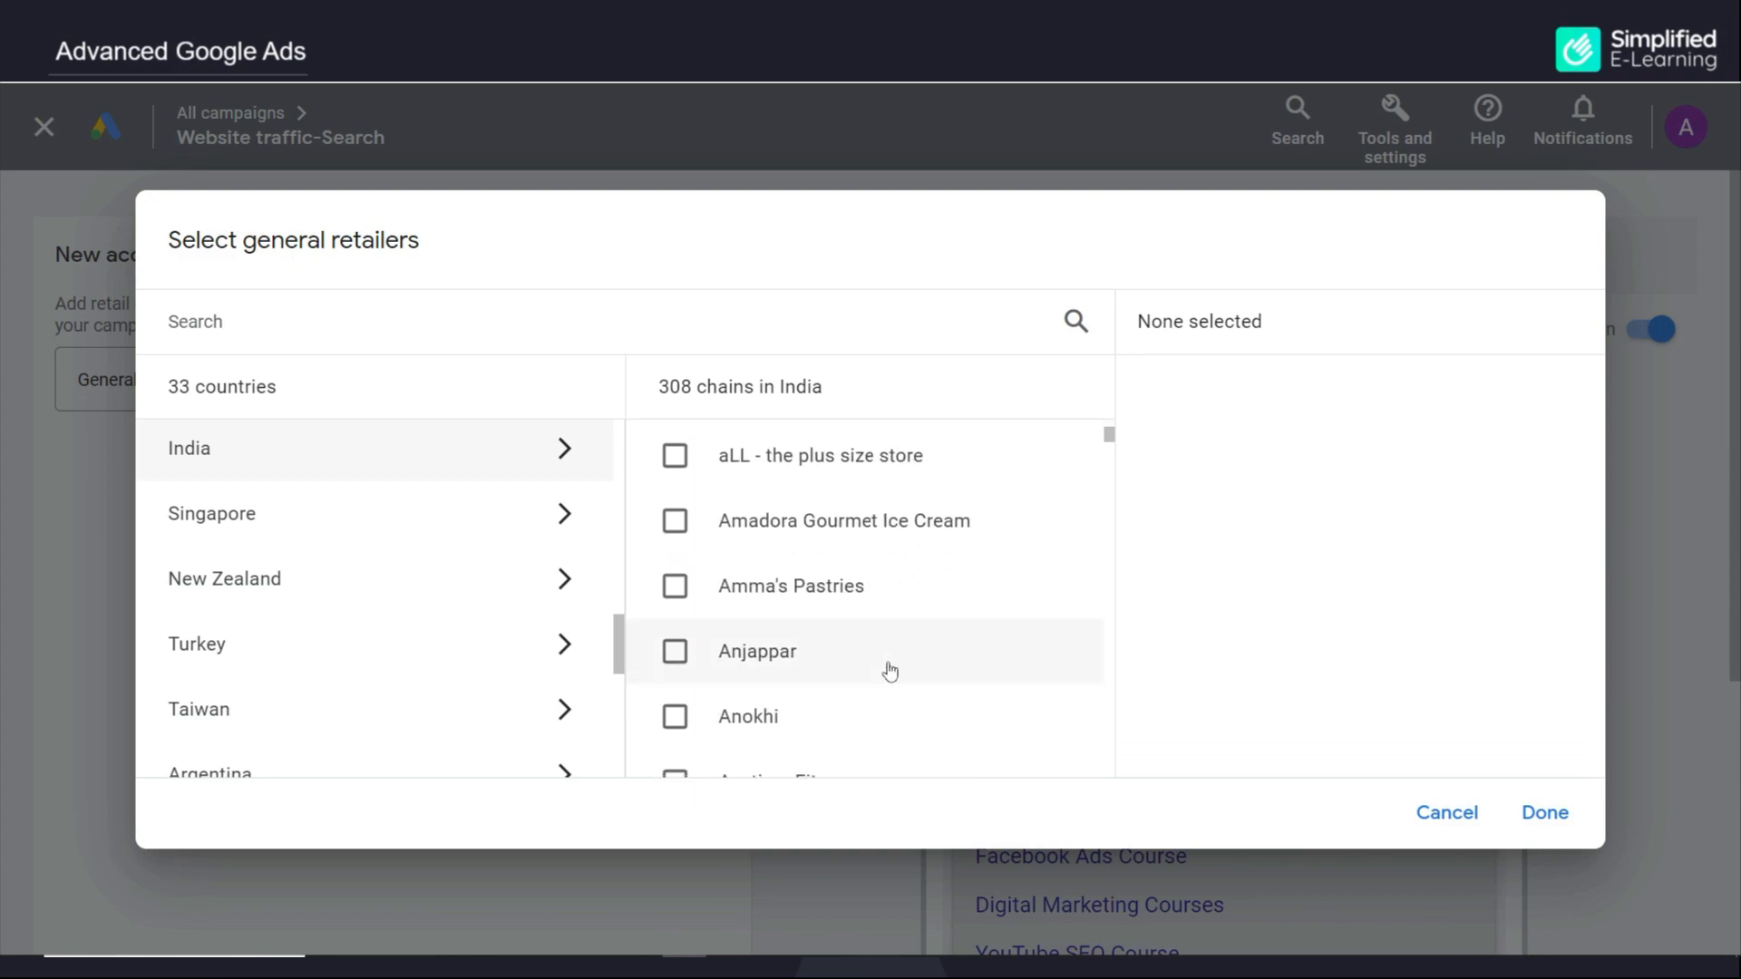
scroll(886, 670, down, 3)
click(675, 578)
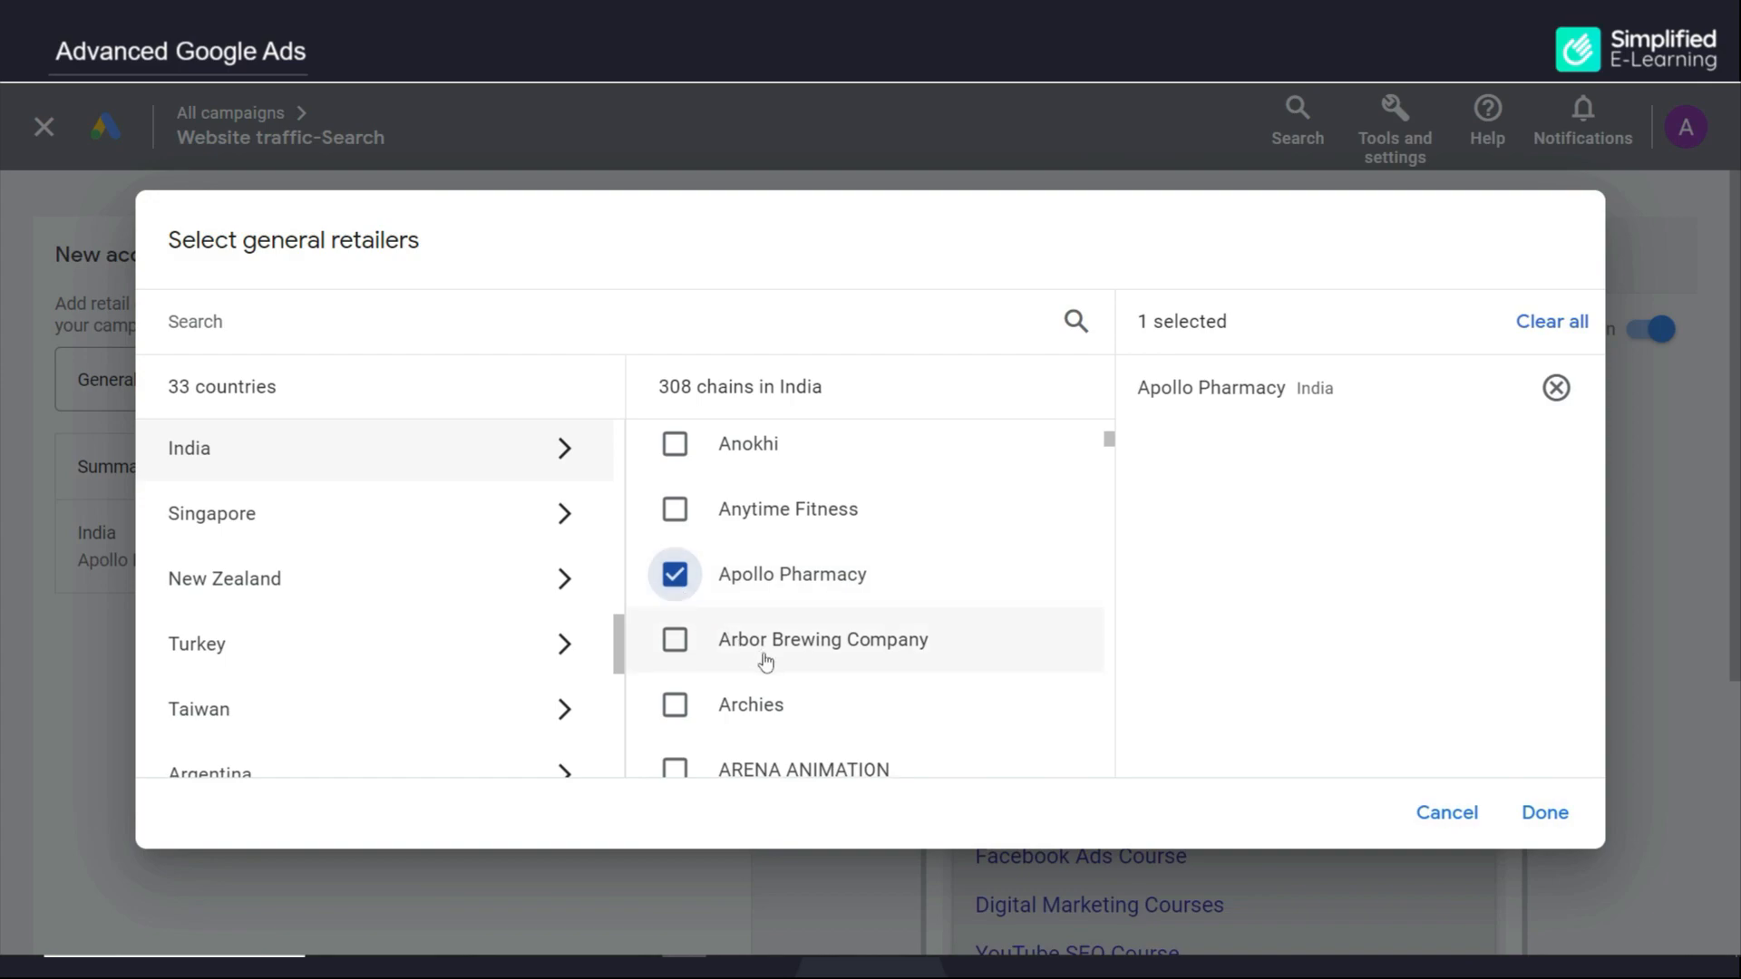
Also select Croma from India's general retailer chains and confirm the retailer selection
scroll(761, 668, down, 6)
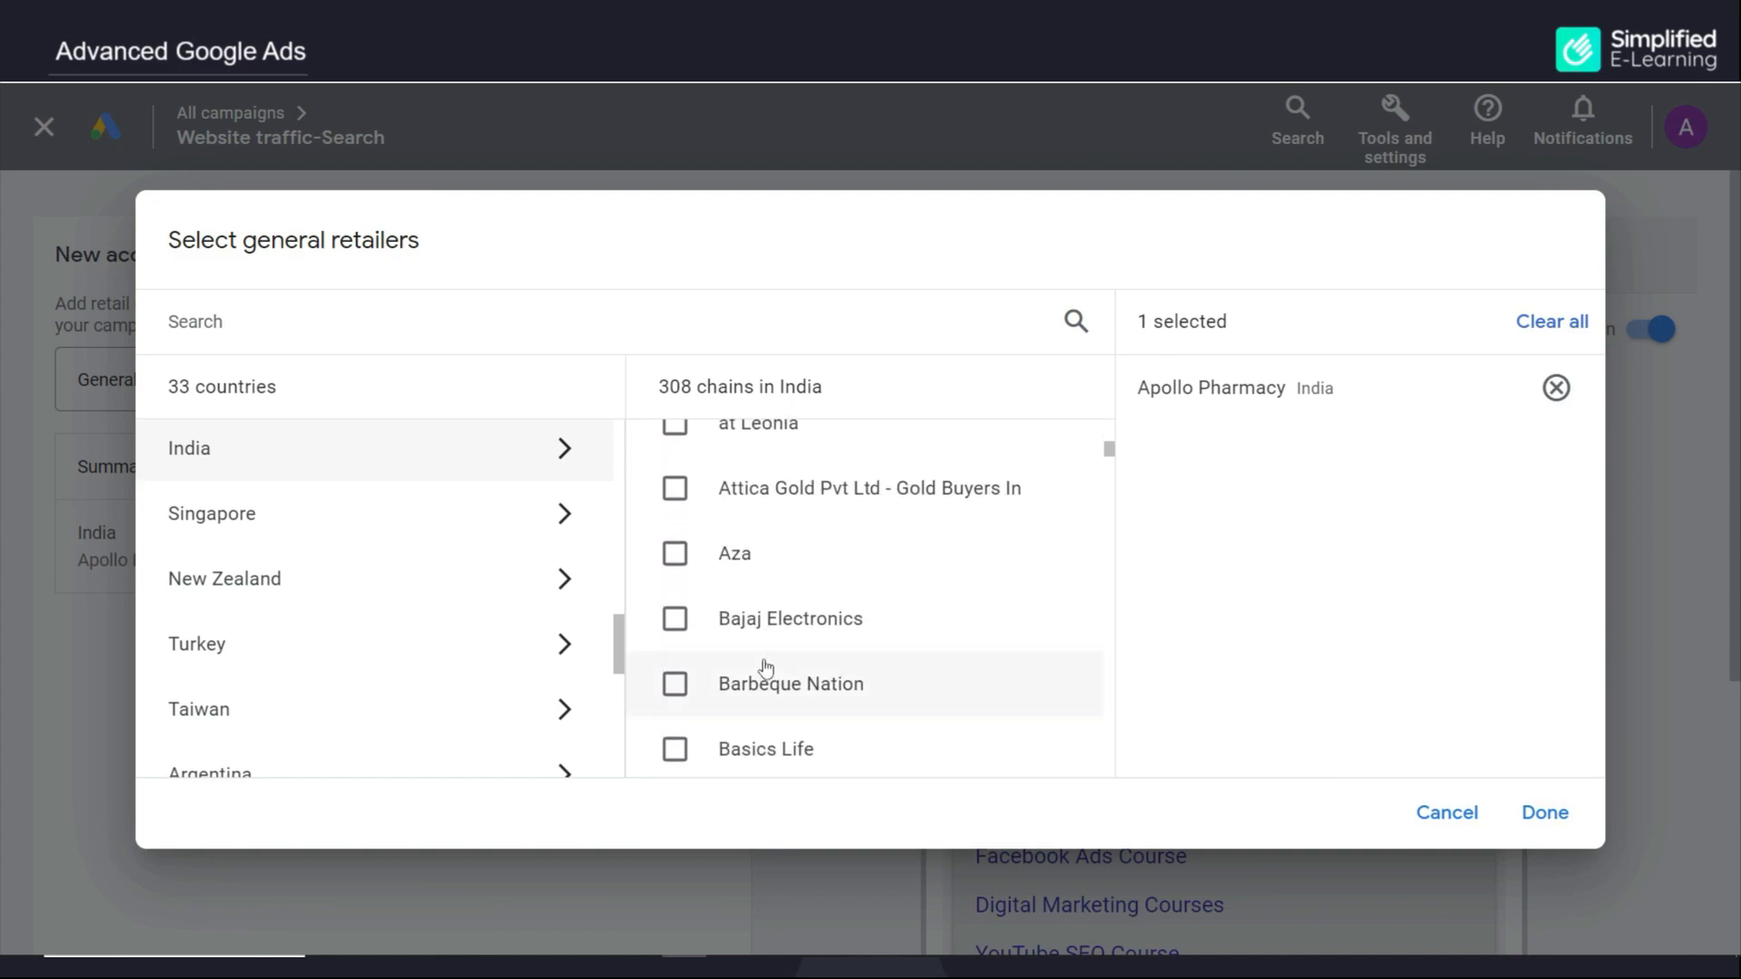
scroll(766, 668, down, 10)
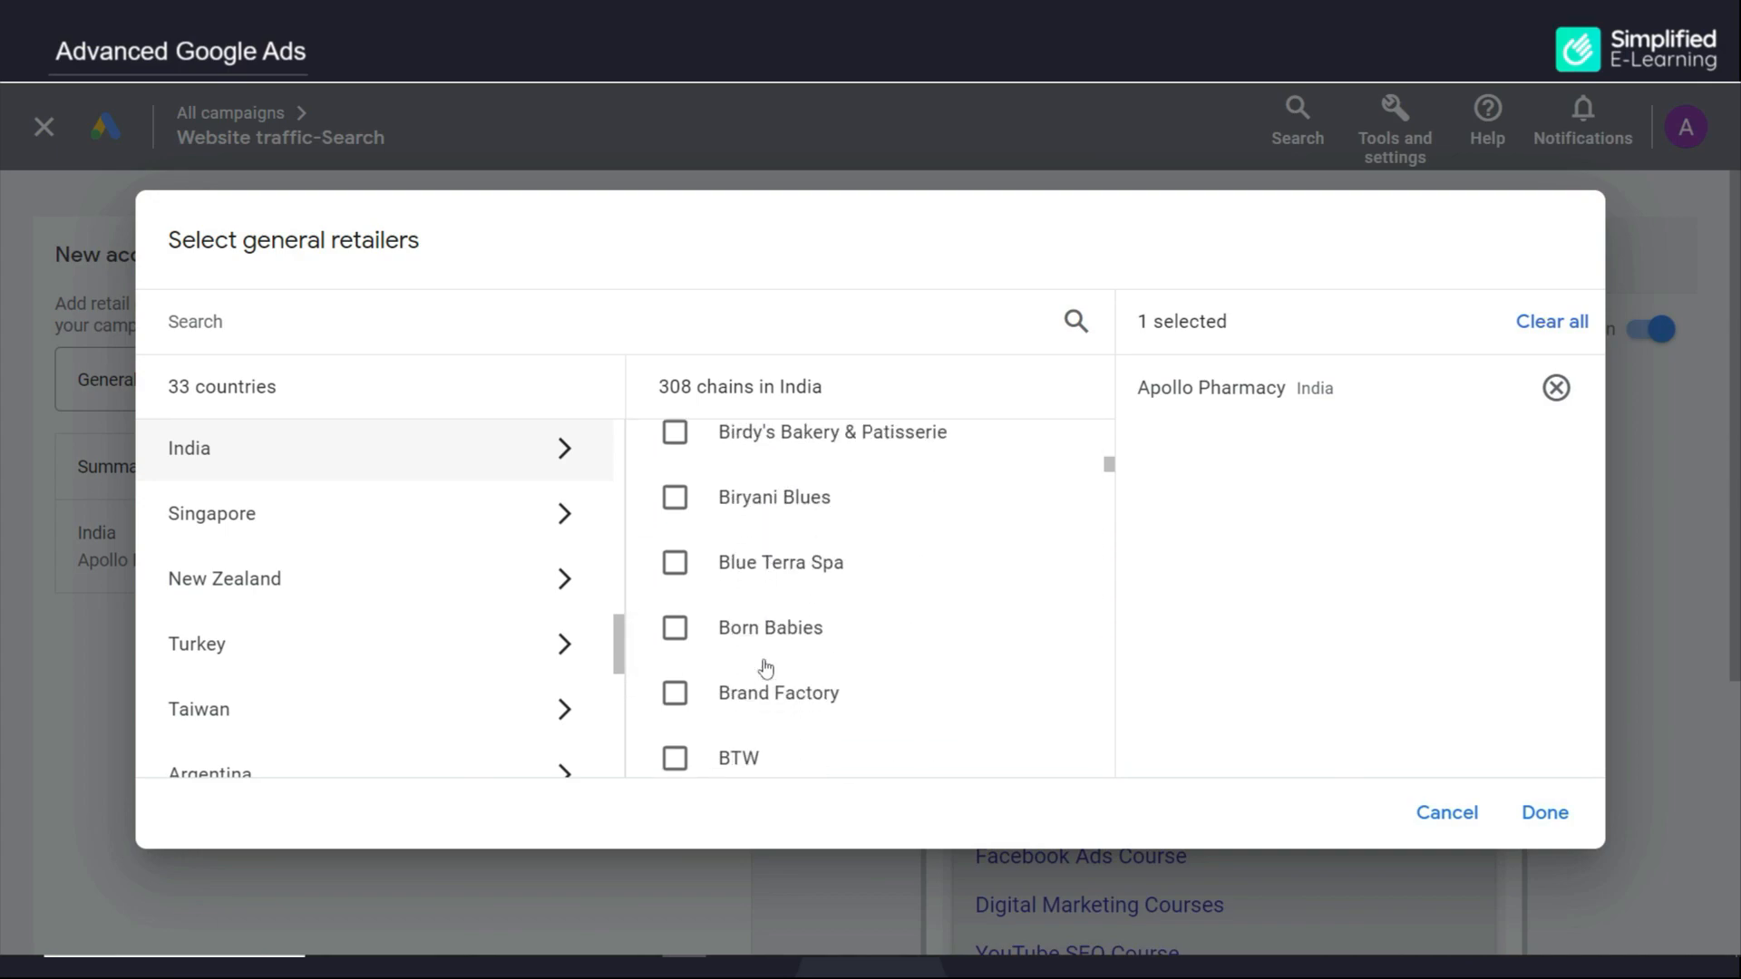
scroll(777, 692, down, 5)
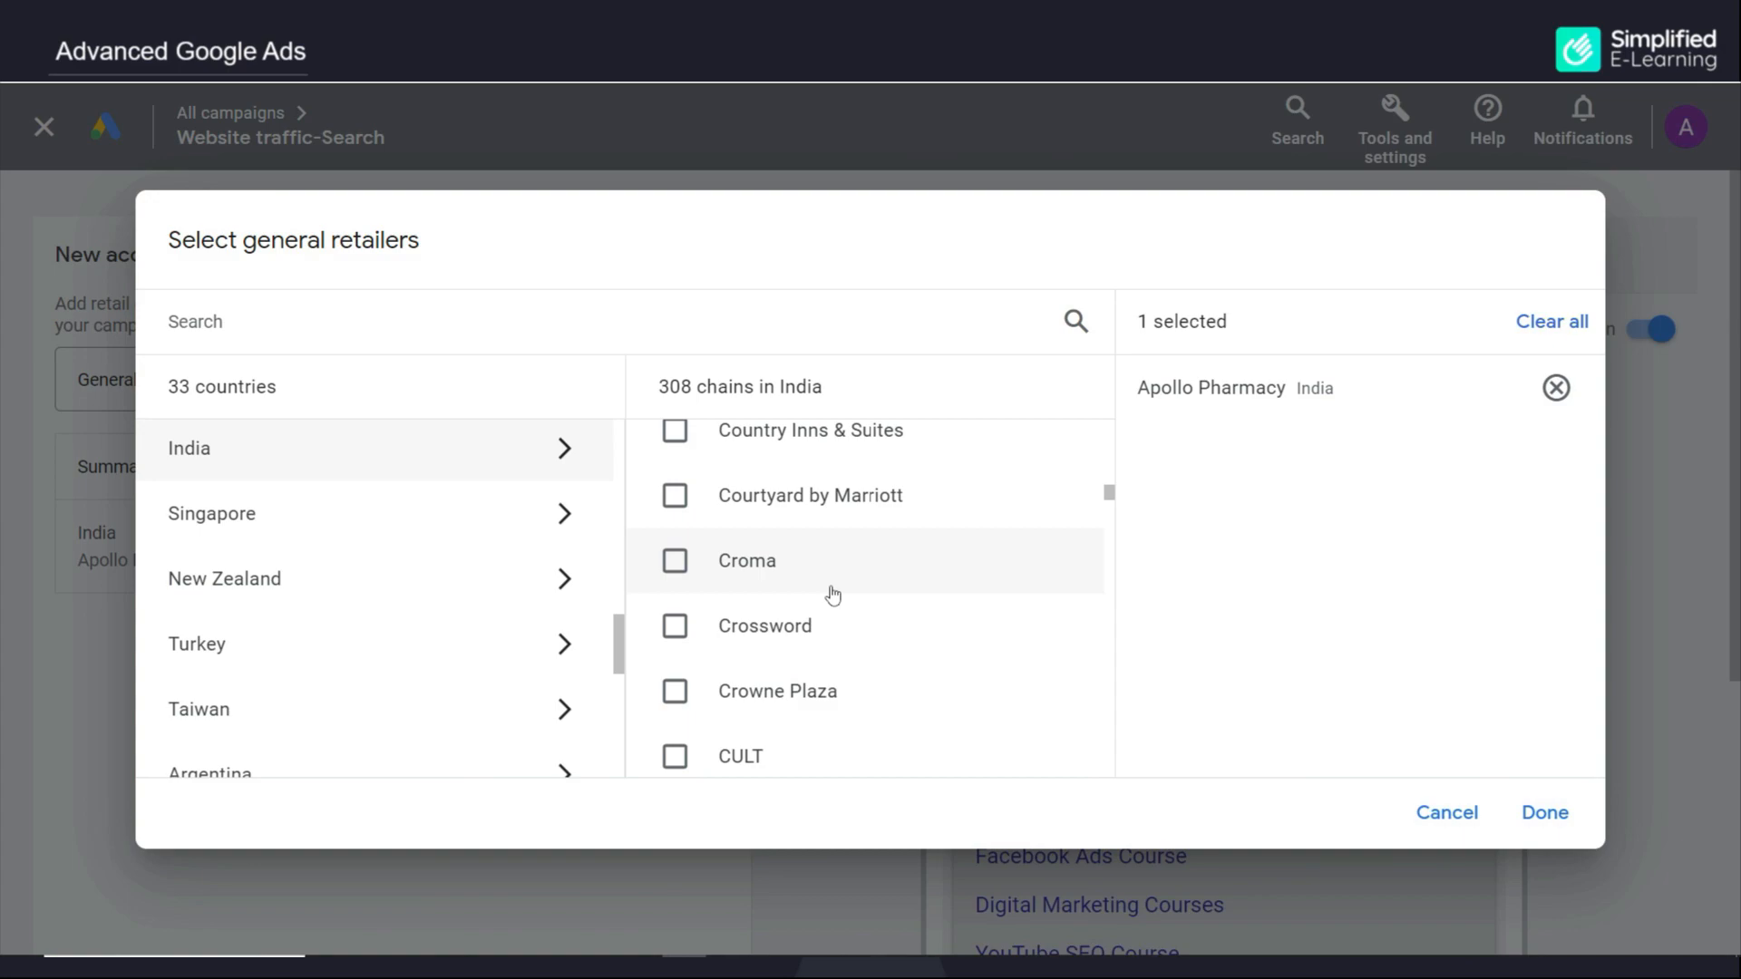
click(673, 564)
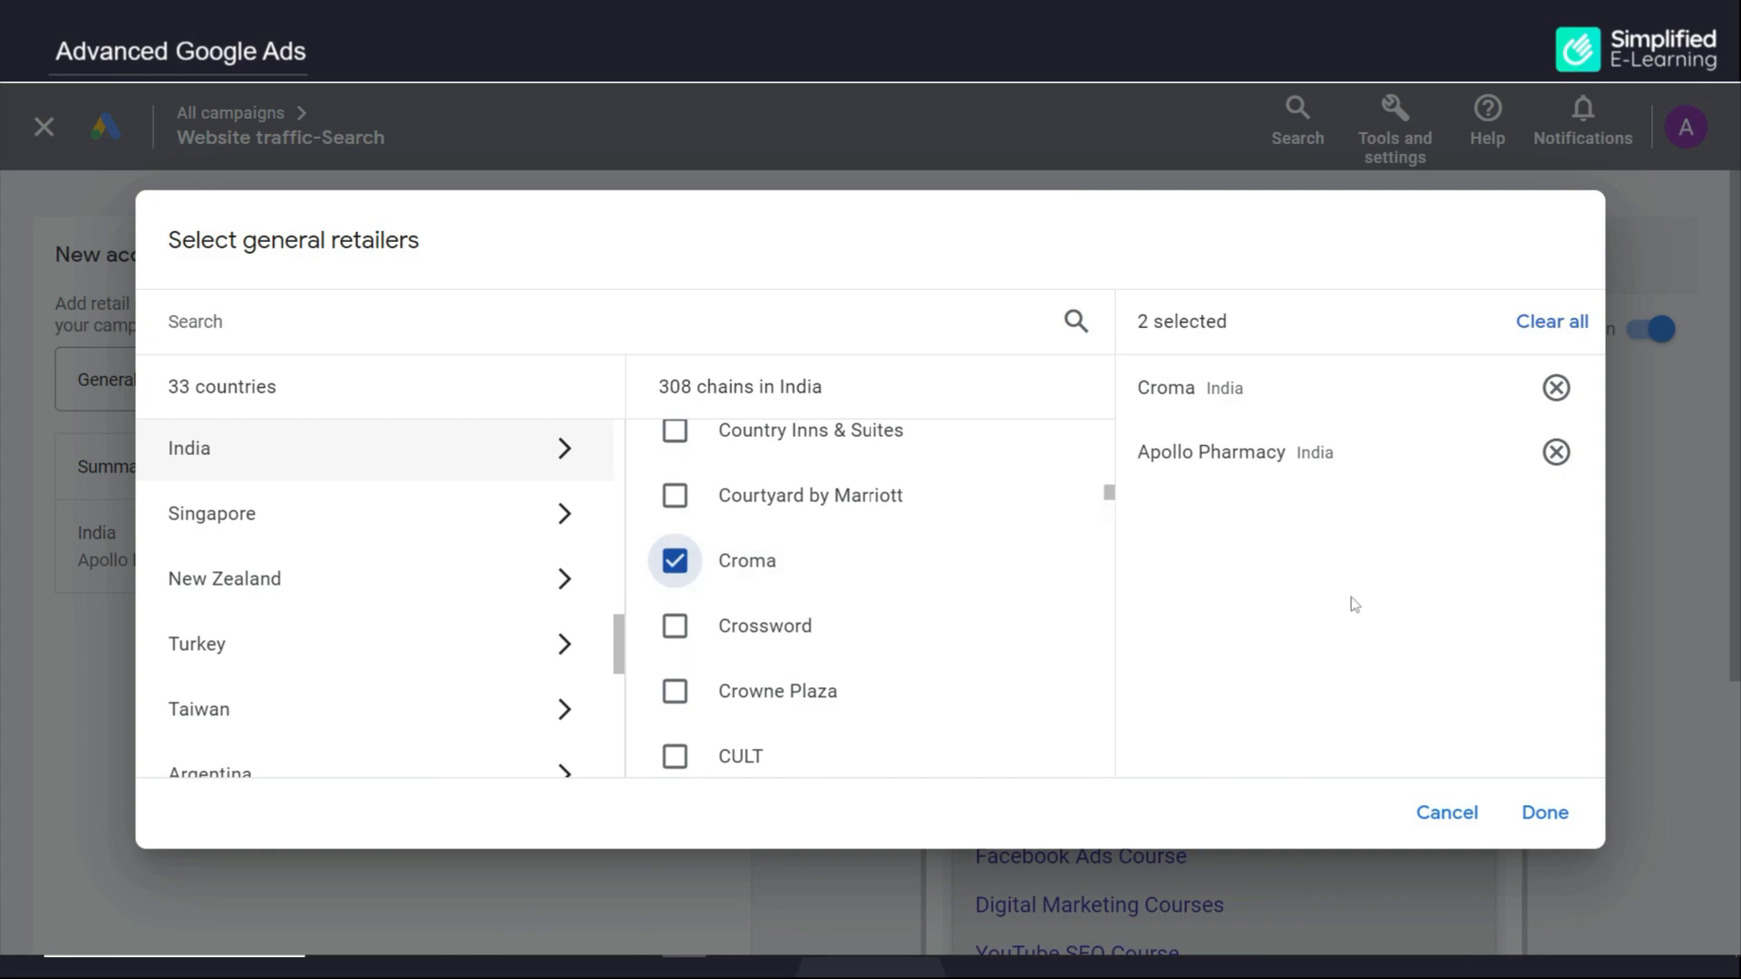
click(1543, 813)
Review the ad previews, switching to the desktop preview
scroll(1435, 759, down, 5)
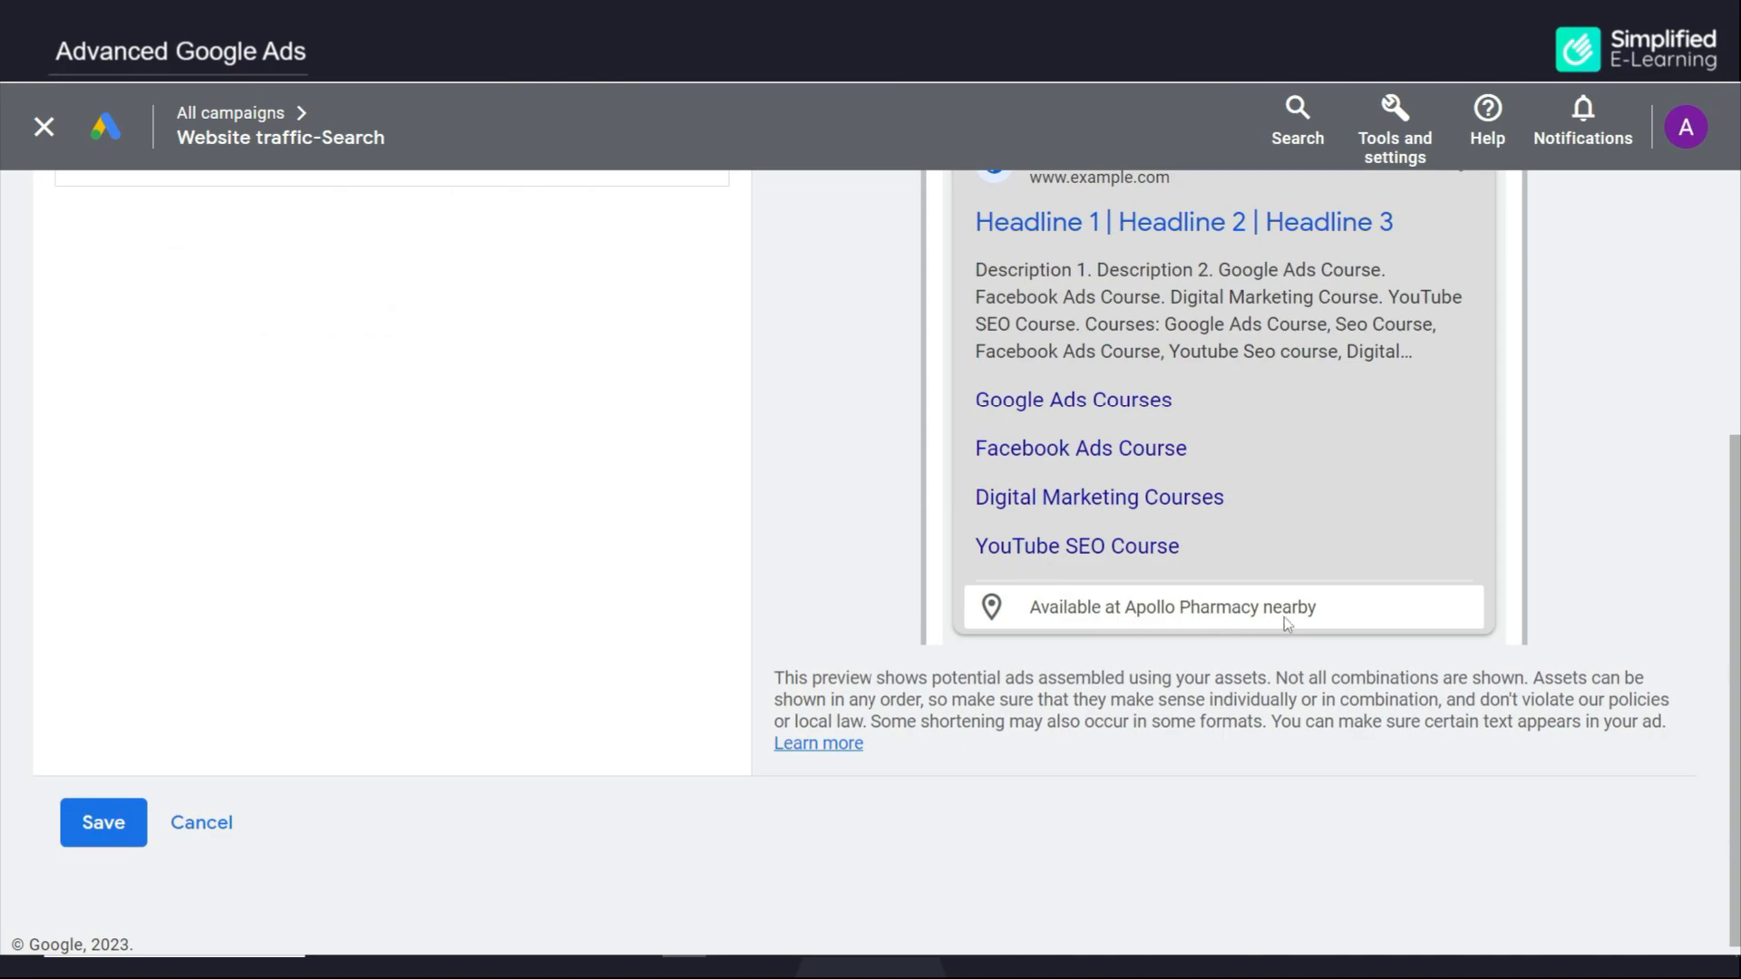
scroll(1283, 617, up, 5)
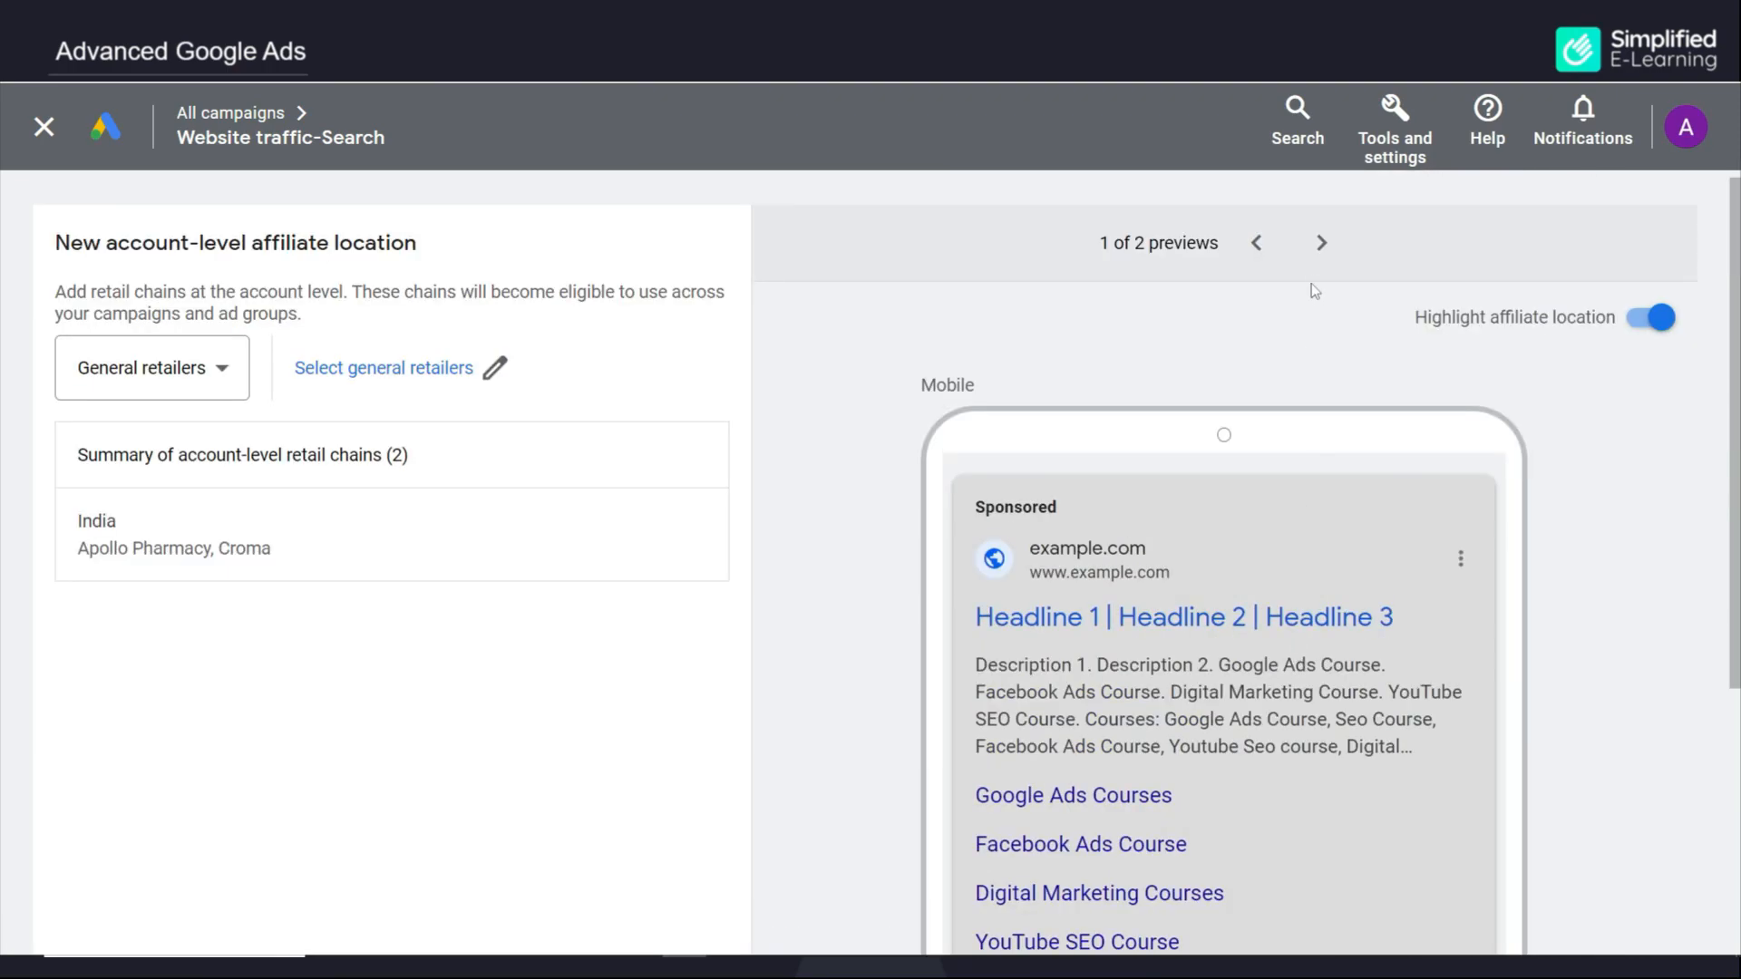
click(1321, 242)
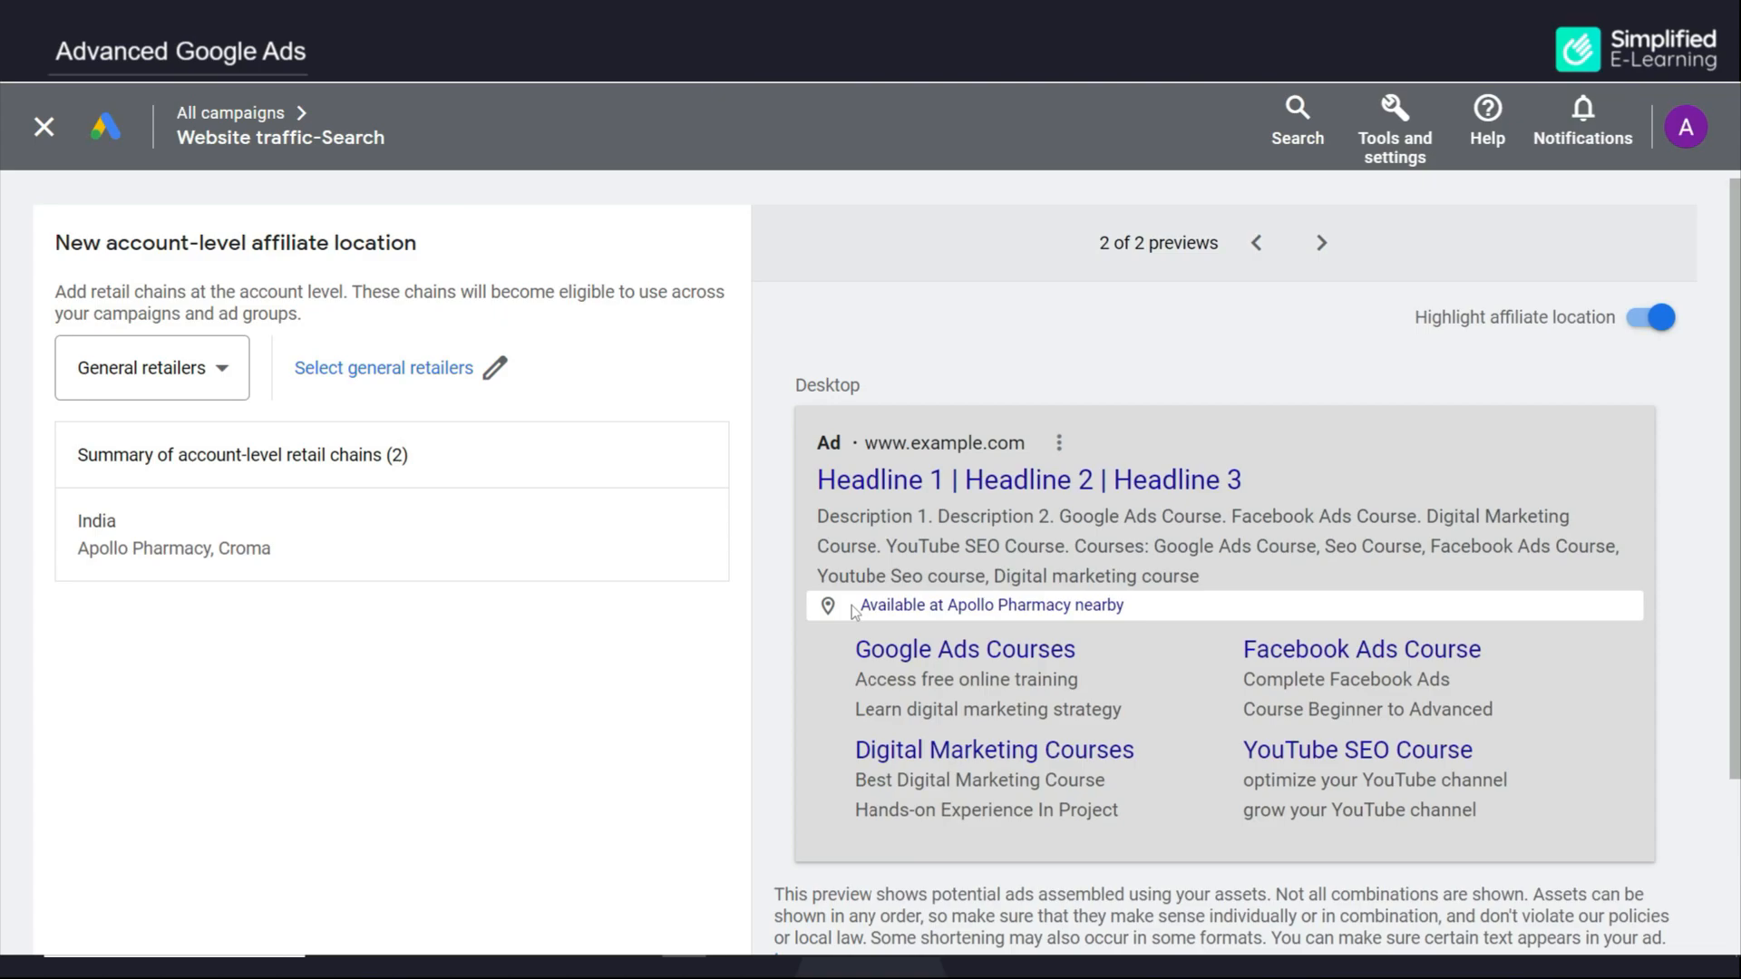
Switch the chain type to Auto dealers and open India's auto dealer chains
click(195, 381)
click(137, 458)
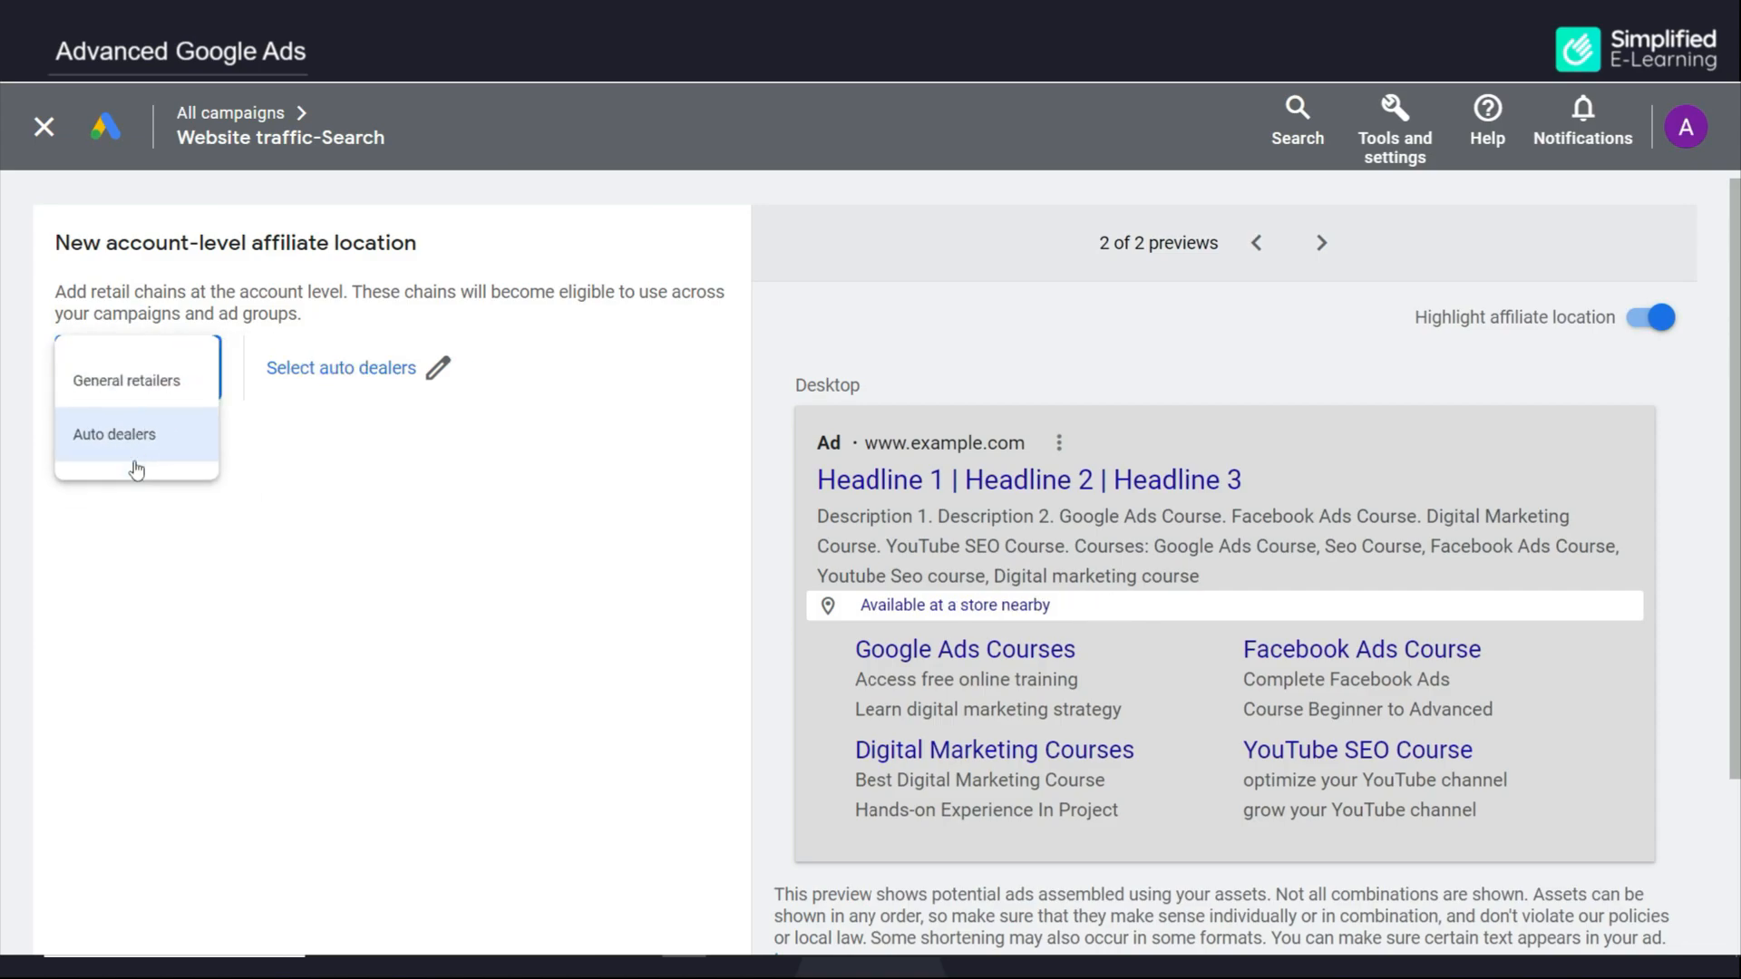
click(436, 369)
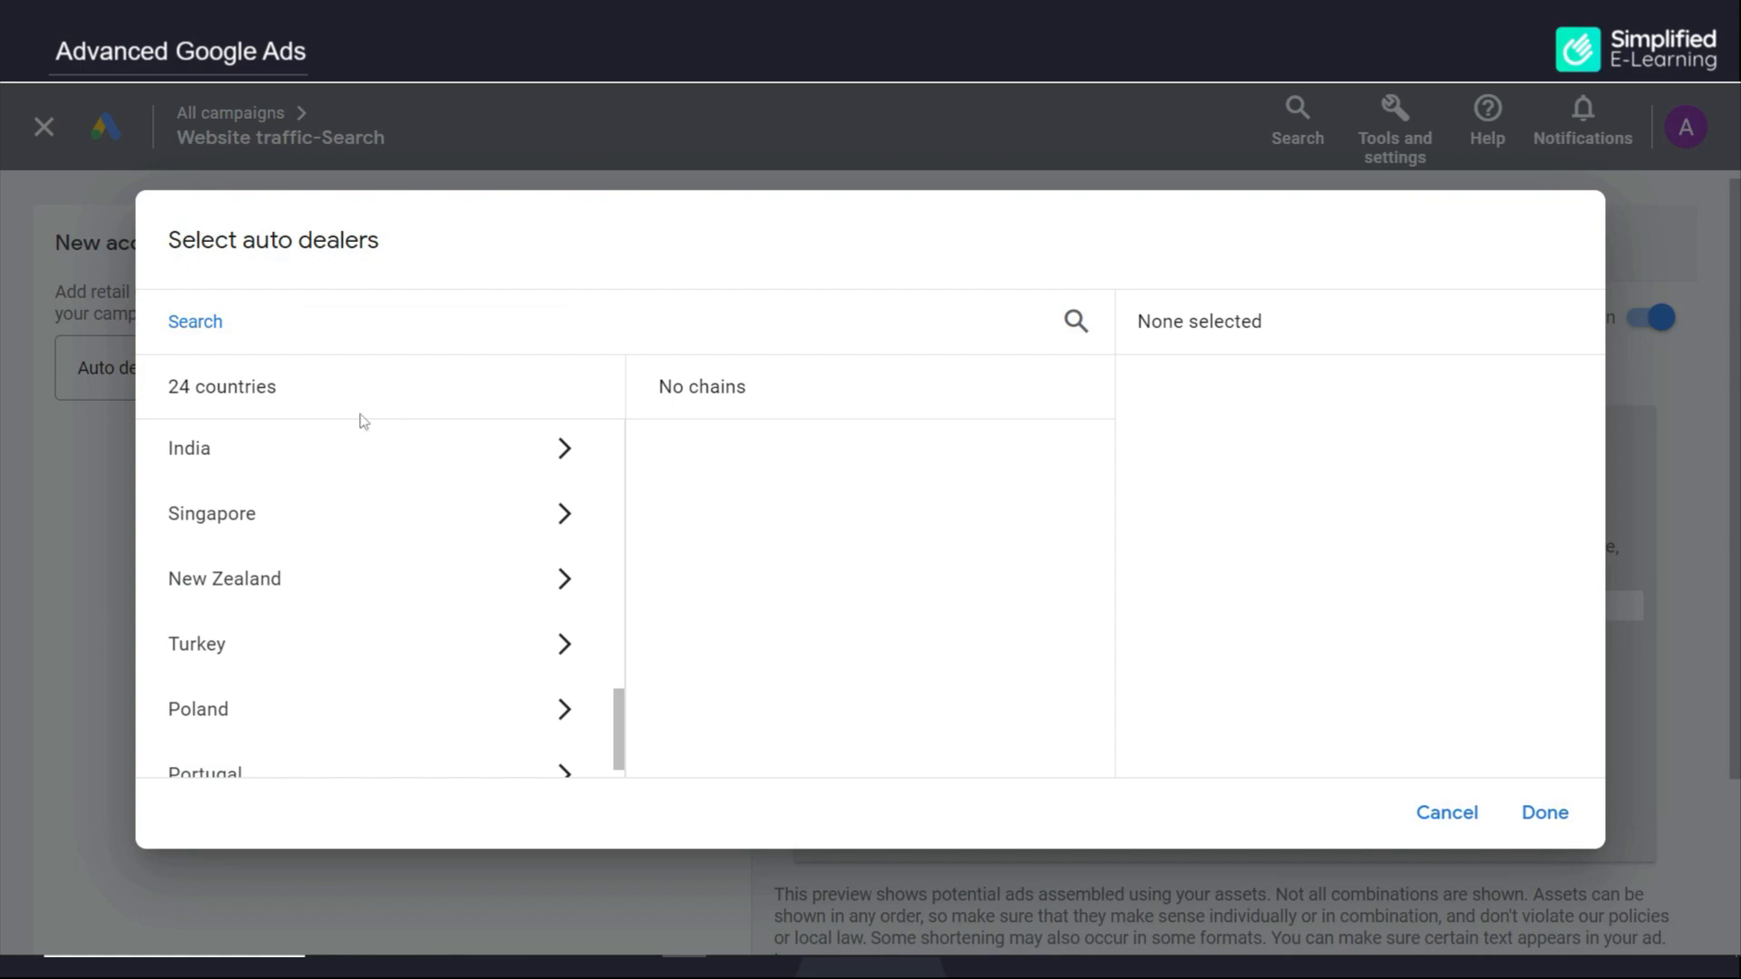
click(283, 452)
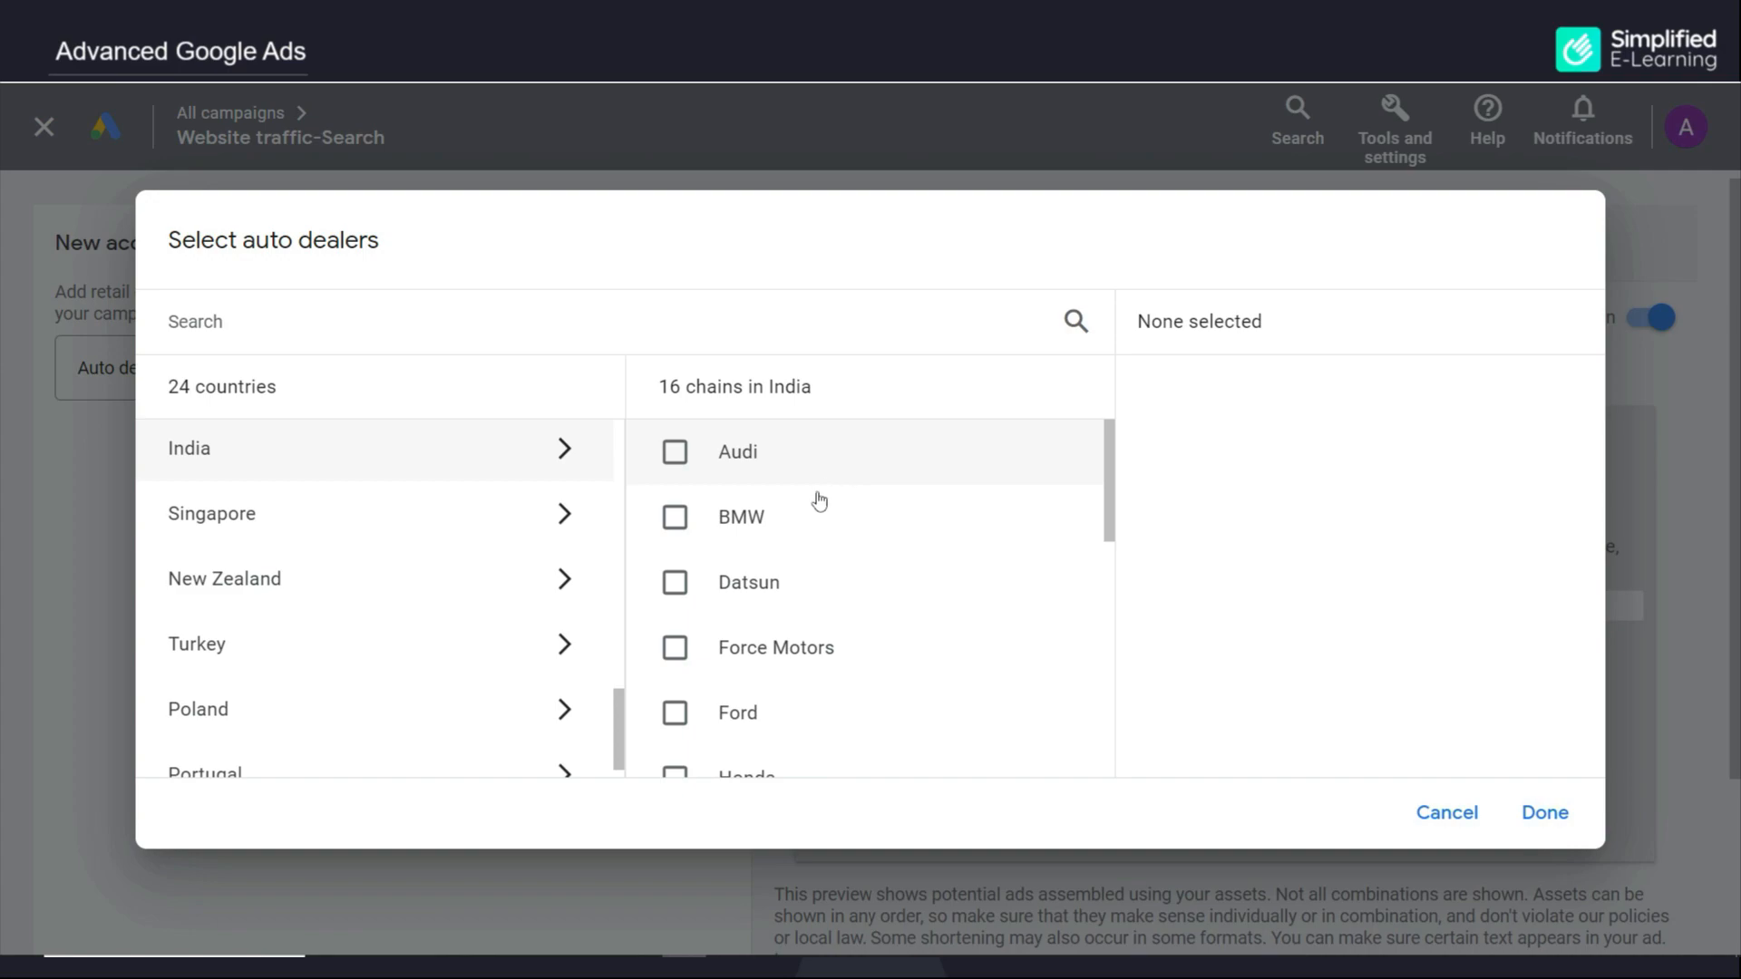
Select Tata Motors from the auto dealer chains and confirm the selection
scroll(824, 601, down, 1)
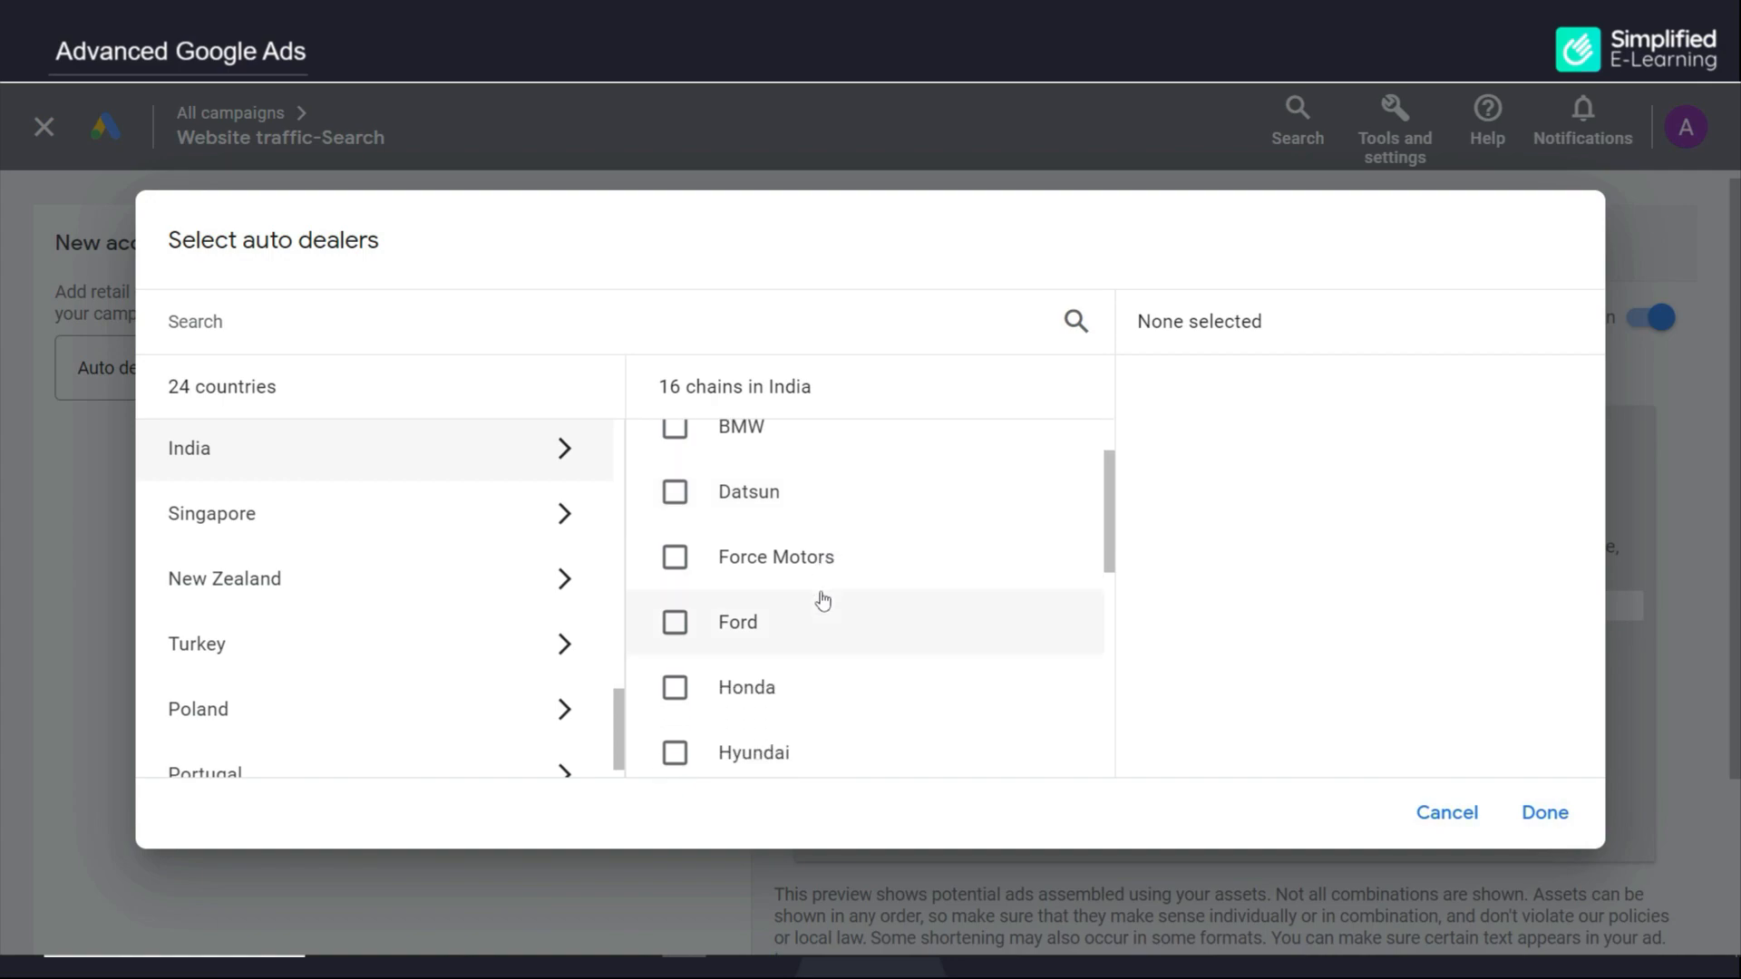
scroll(819, 598, down, 1)
scroll(810, 673, down, 4)
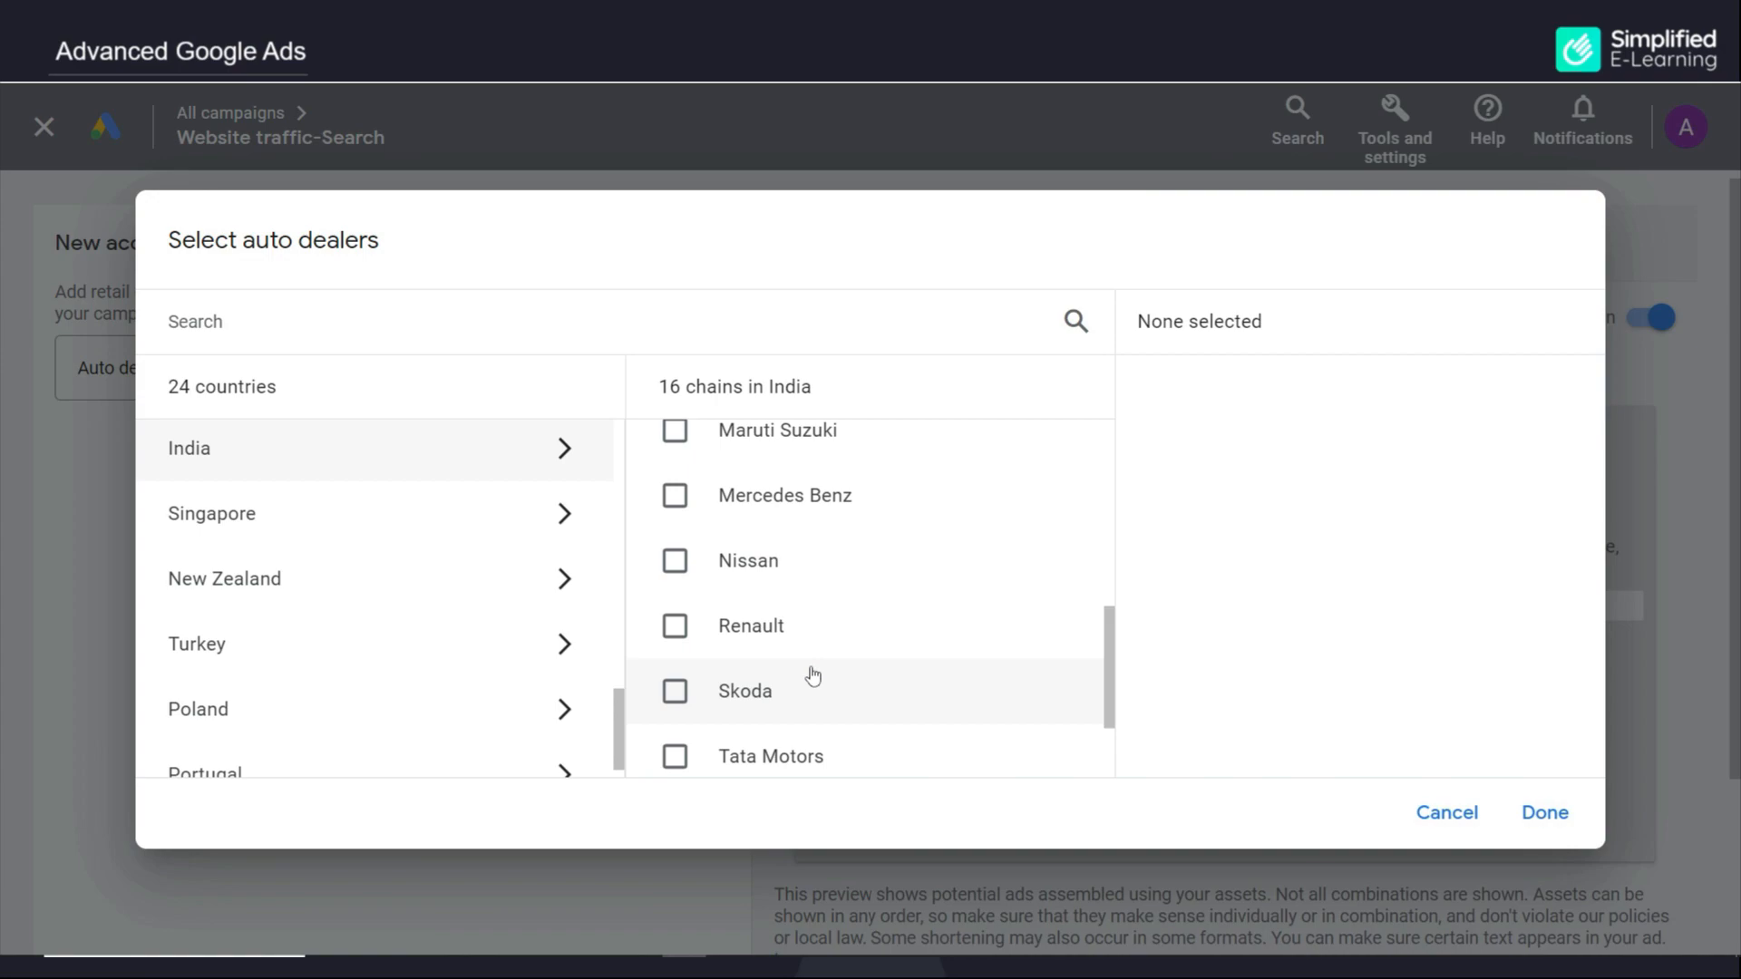
scroll(812, 675, down, 1)
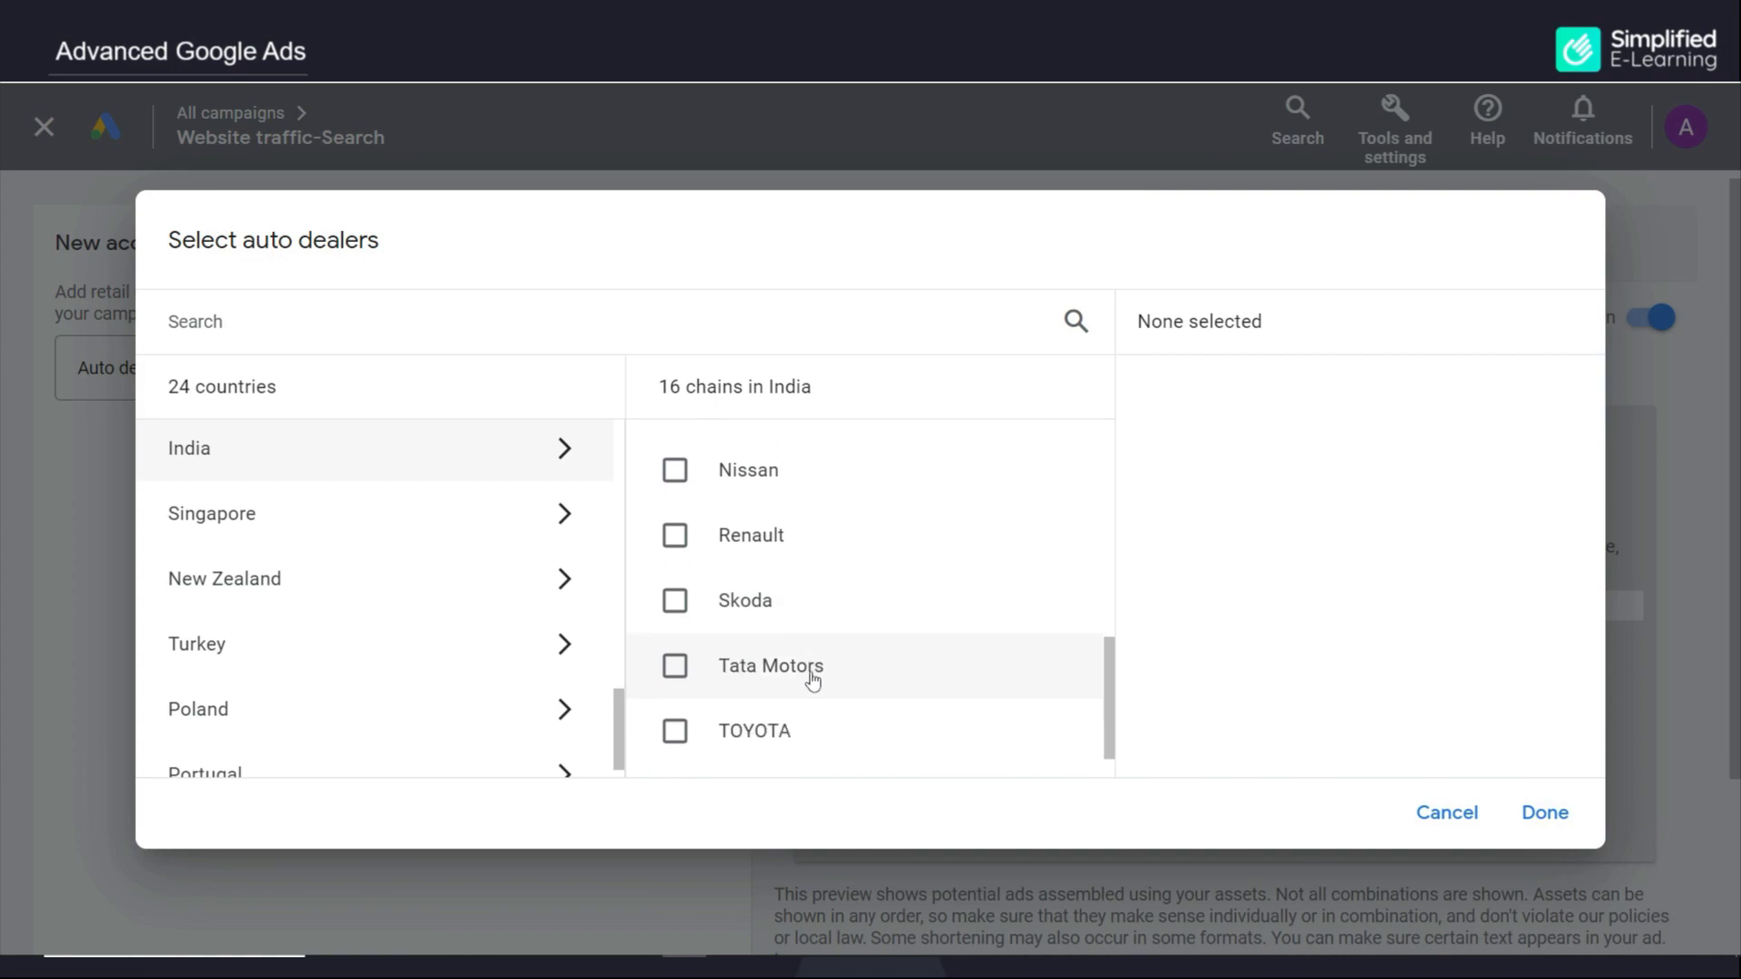
click(674, 667)
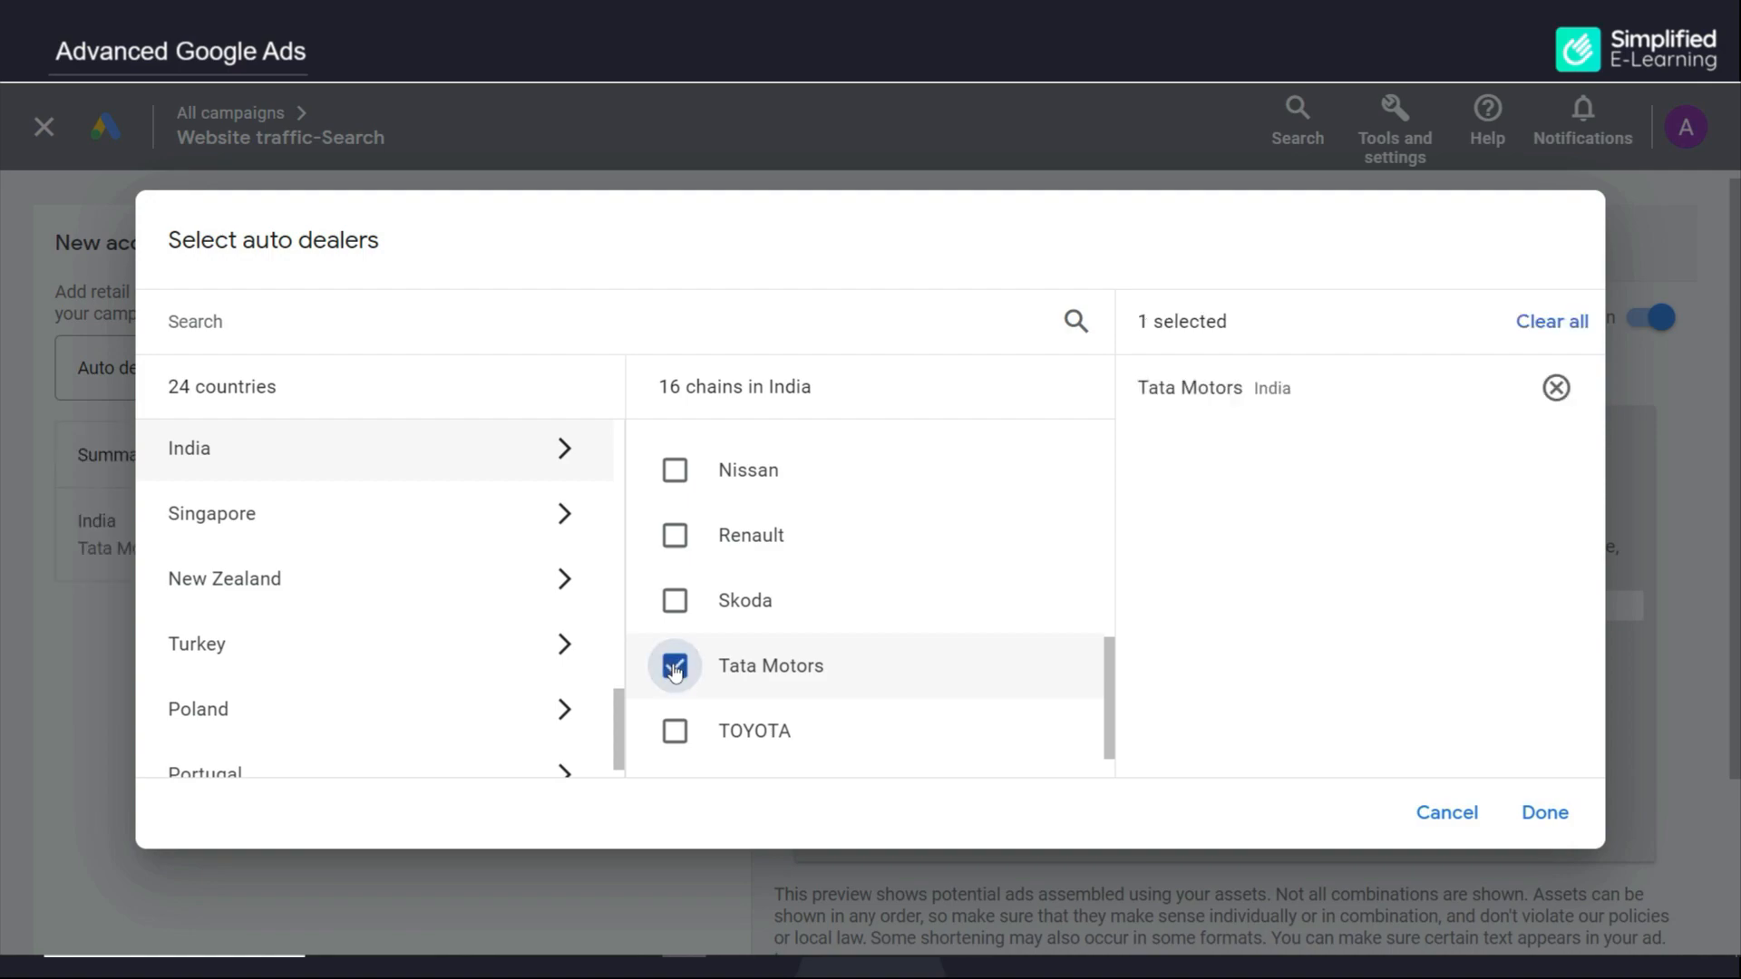
click(1546, 812)
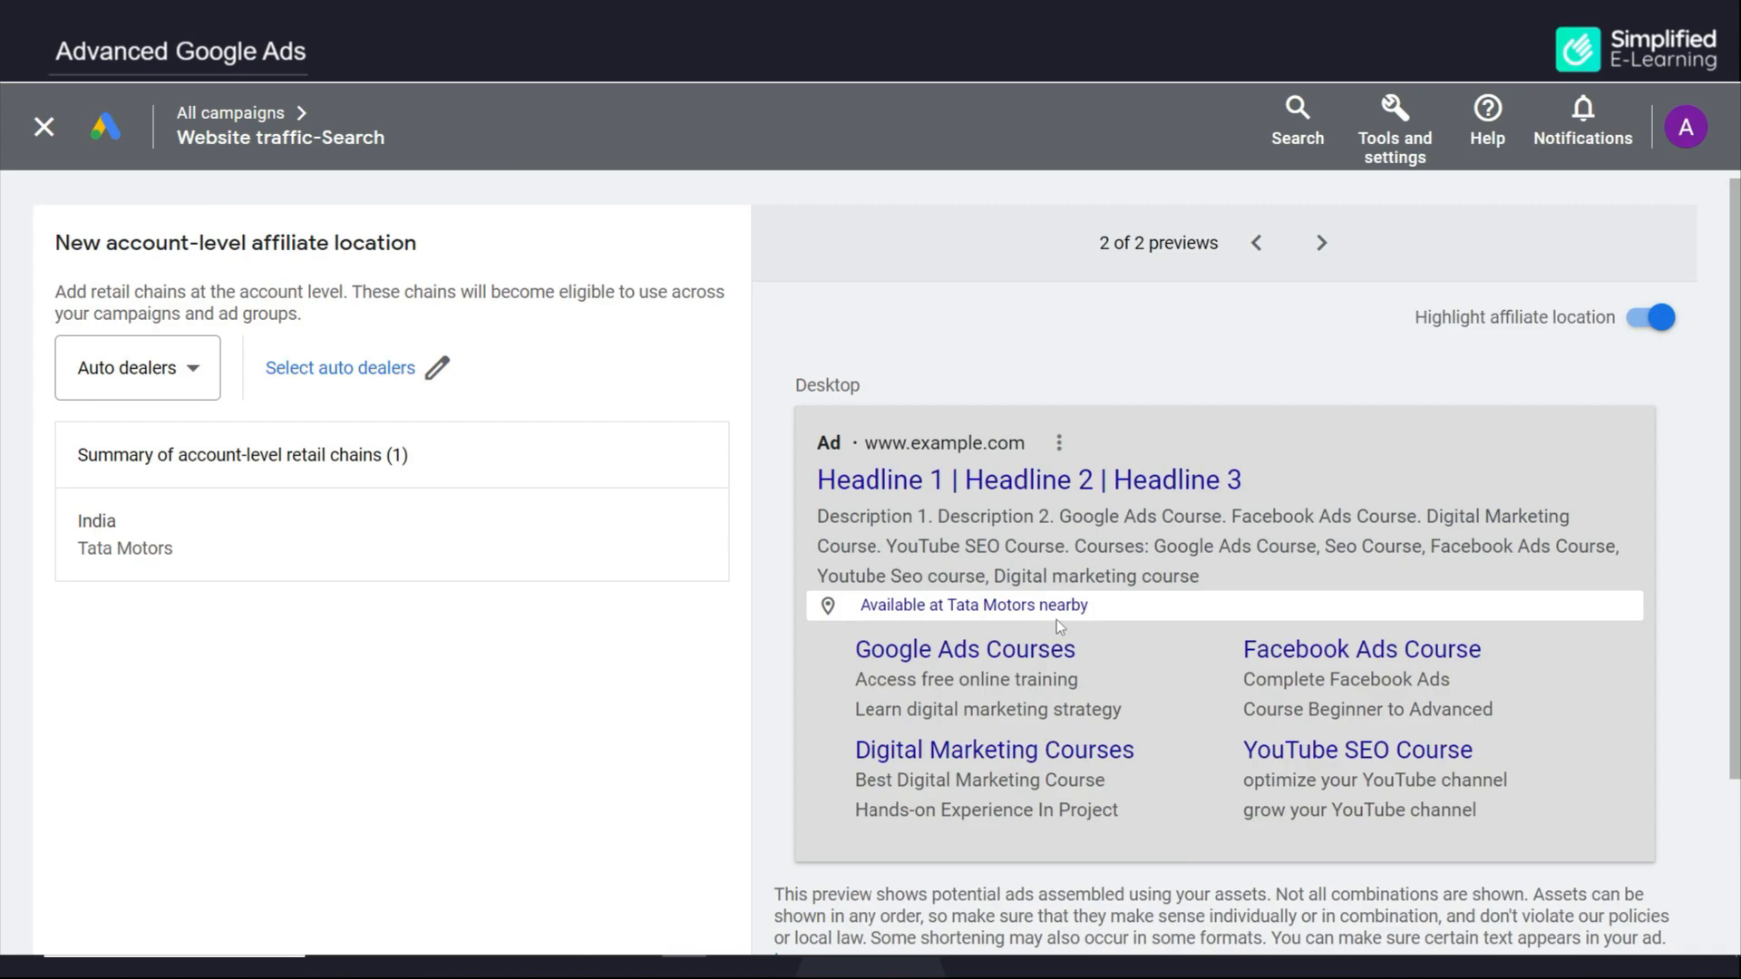
Save the new account-level affiliate location
scroll(889, 661, down, 3)
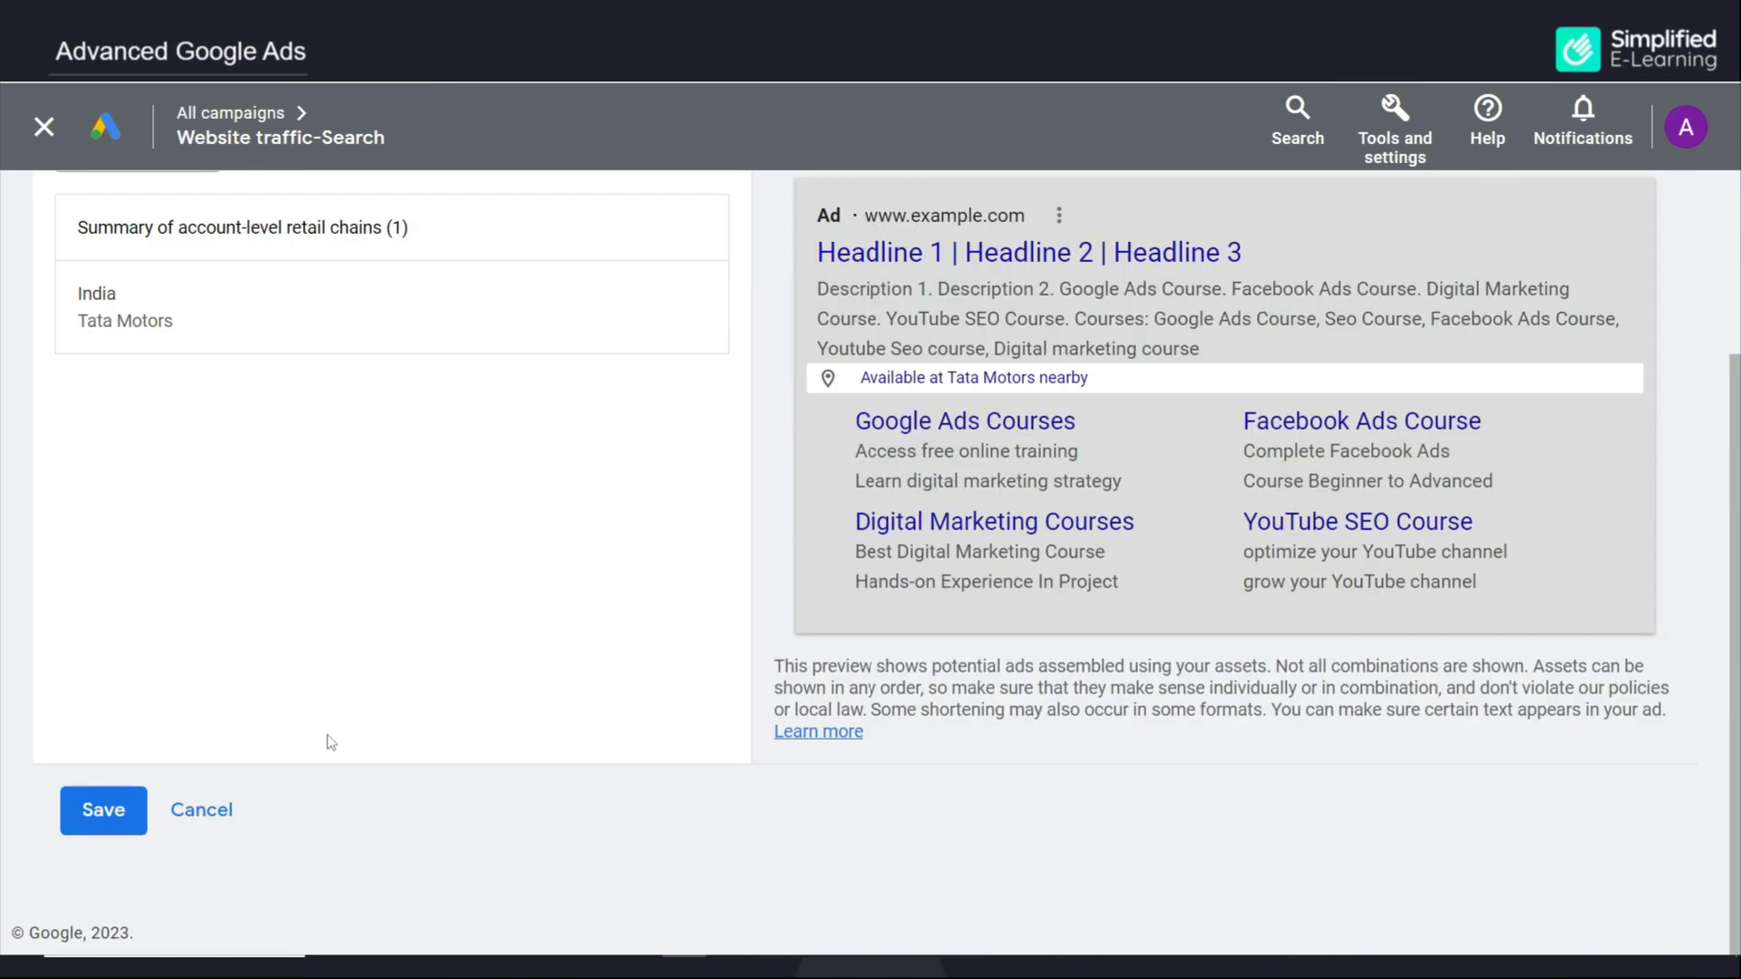
click(107, 816)
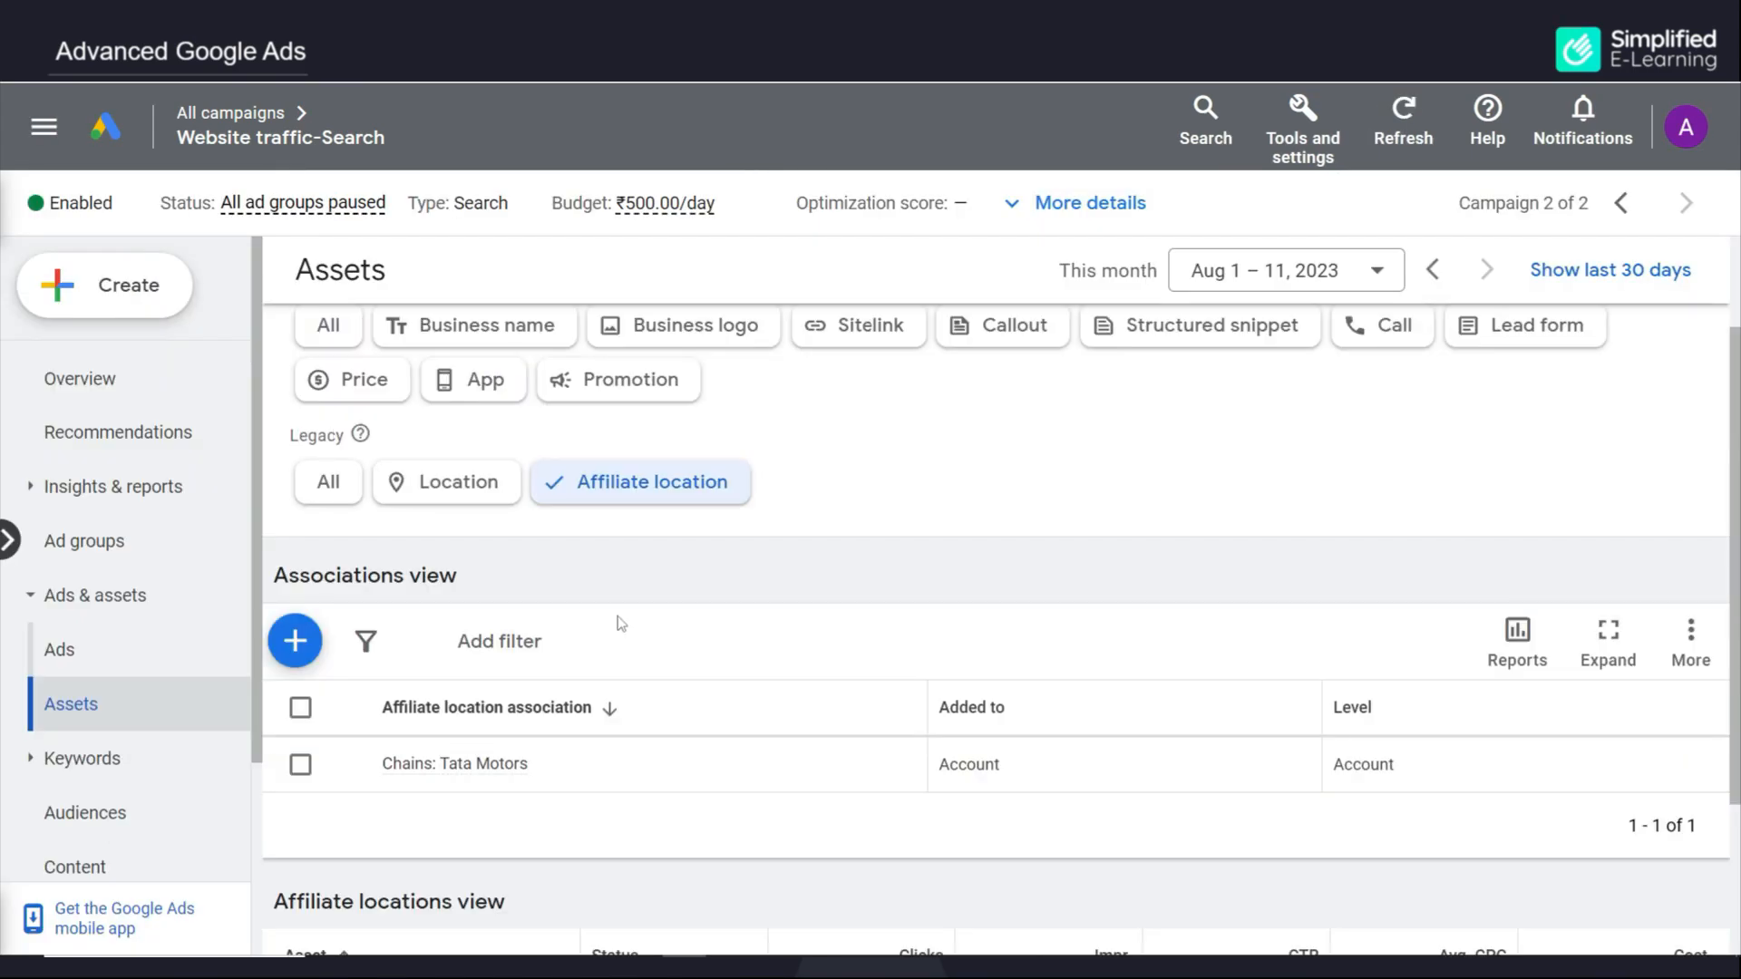
mouse_move(485, 769)
key(ctrl+minus)
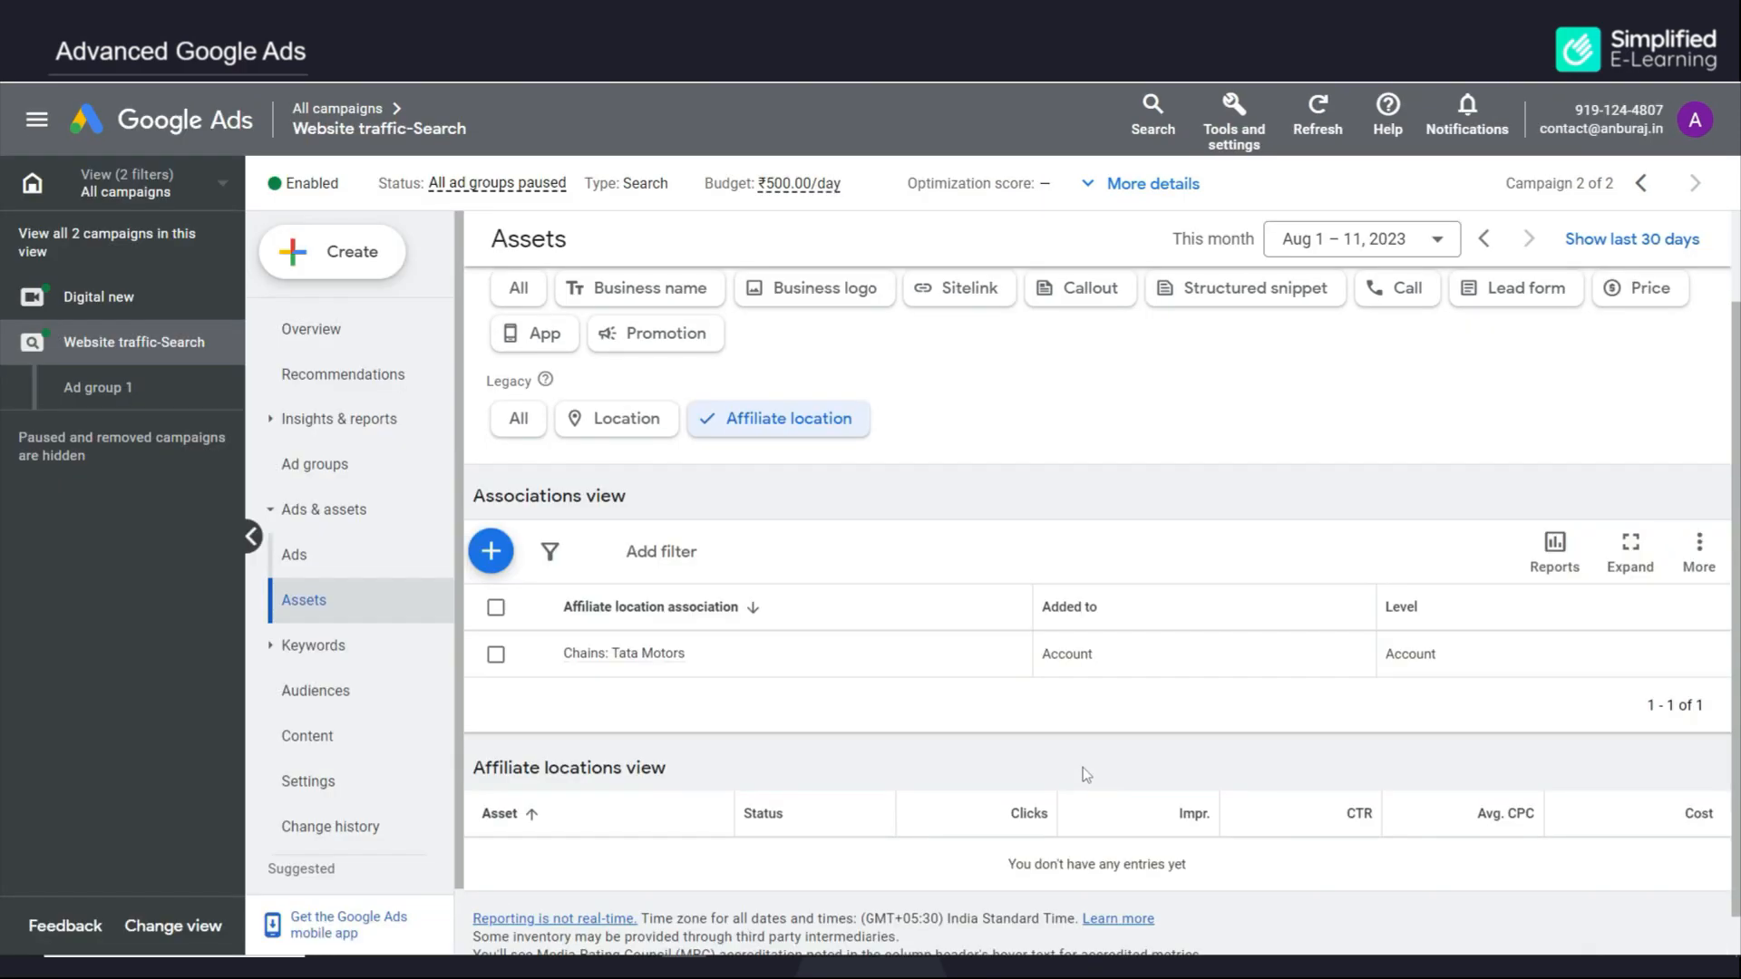